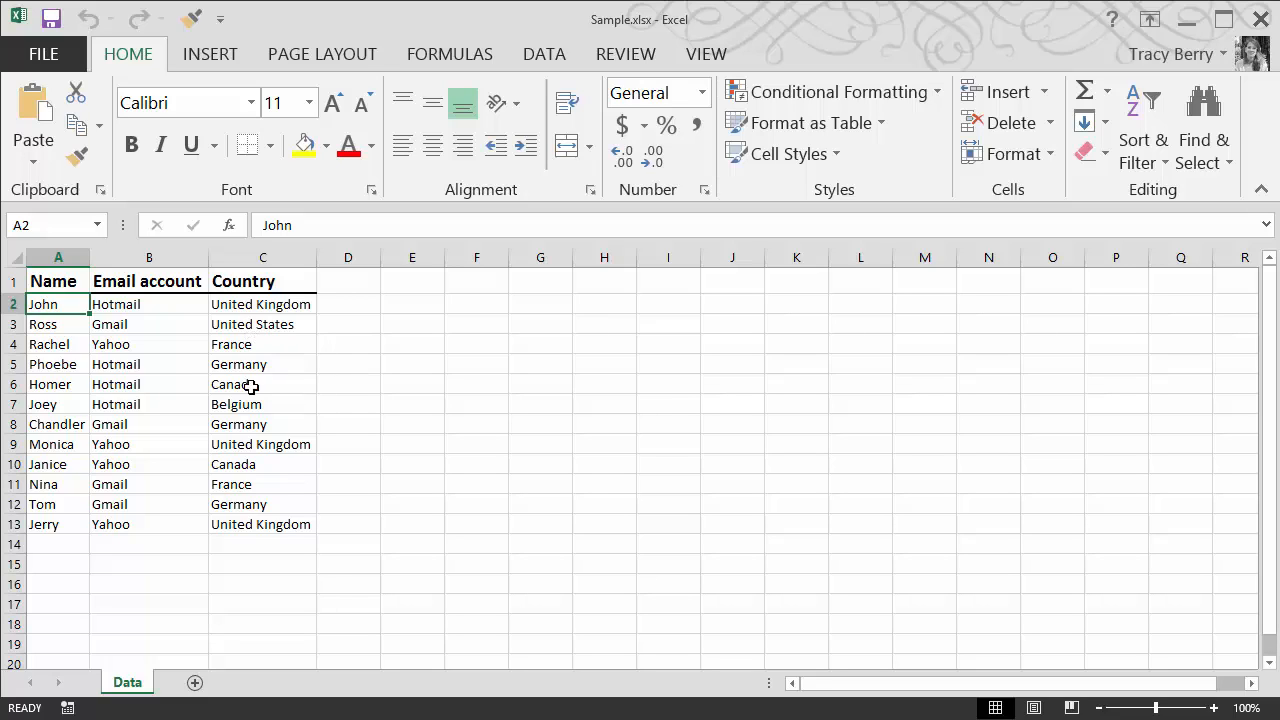
Insert a PivotTable from the Data sheet's range A1:C13 on a new worksheet
{"action": "left_click", "coordinate": [196, 389]}
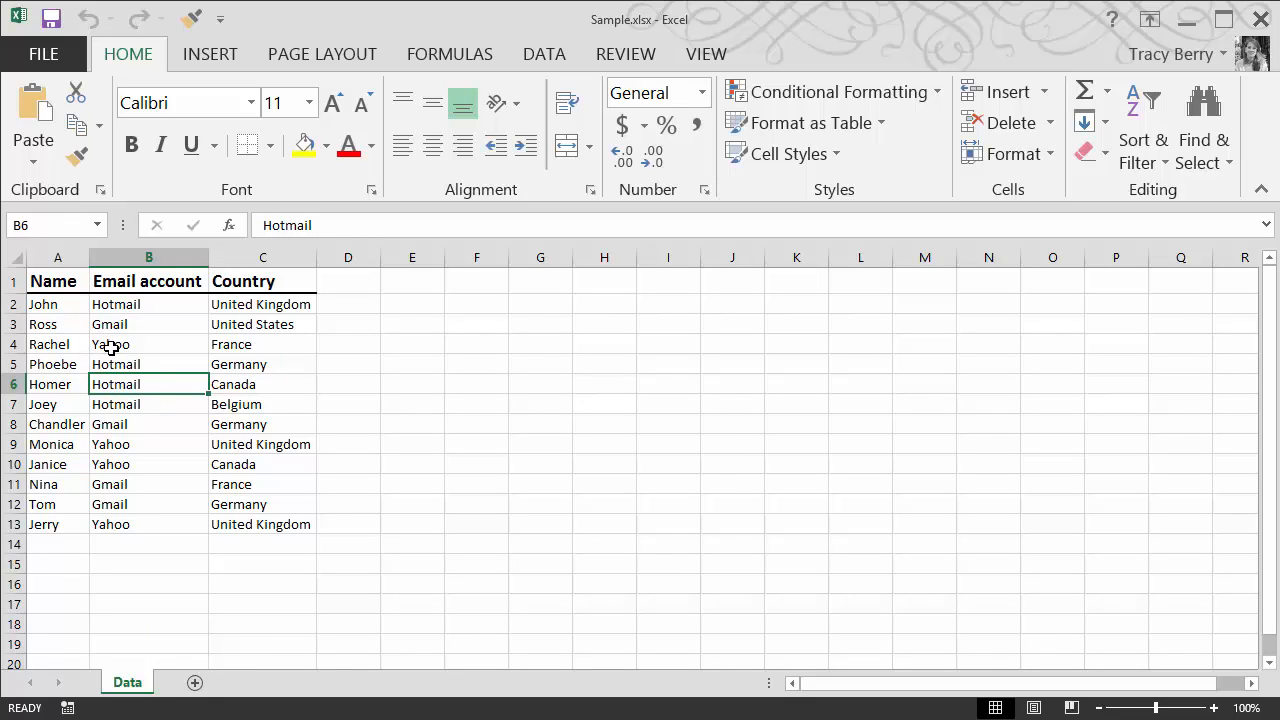
{"action": "left_click", "coordinate": [394, 384]}
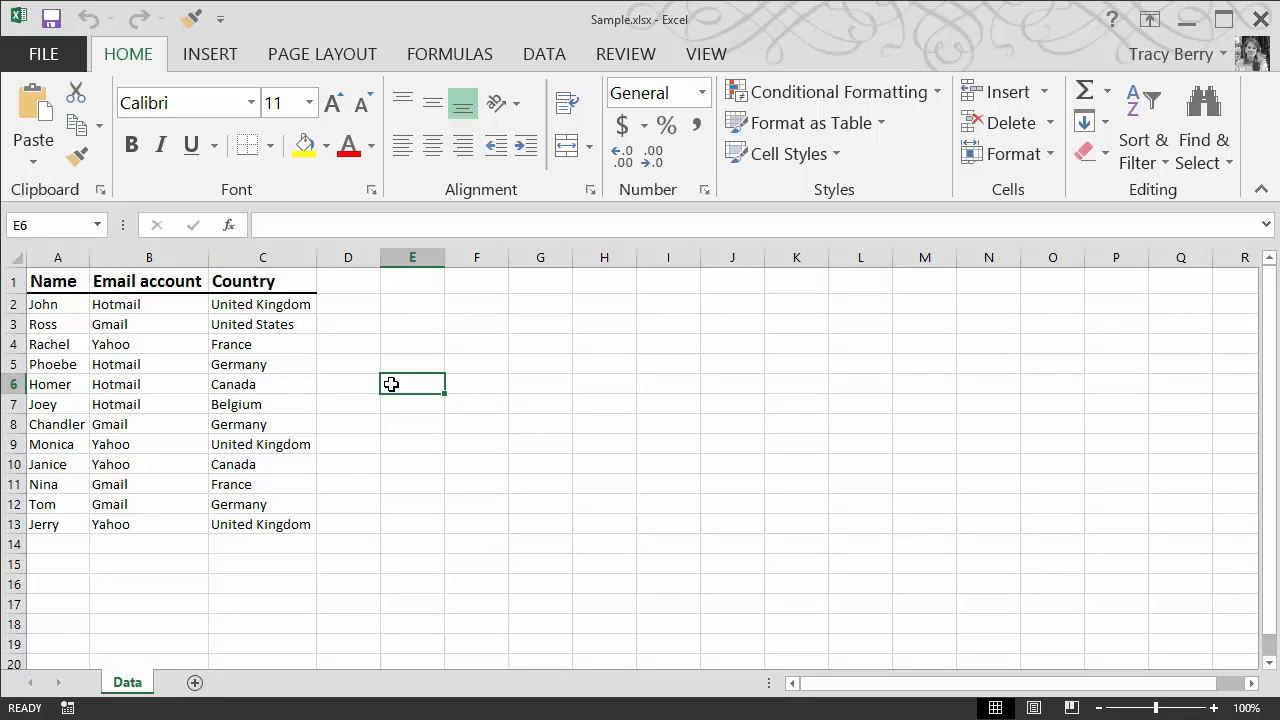
{"action": "left_click", "coordinate": [162, 391]}
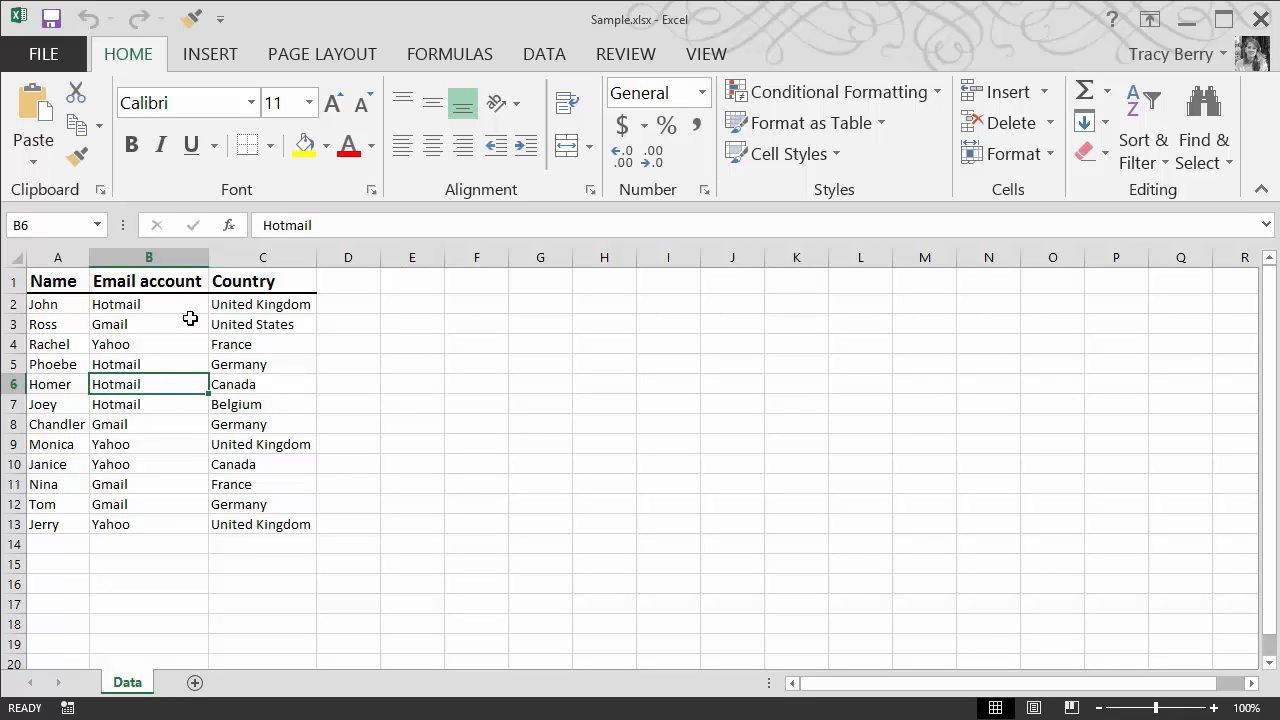
{"action": "left_click", "coordinate": [197, 64]}
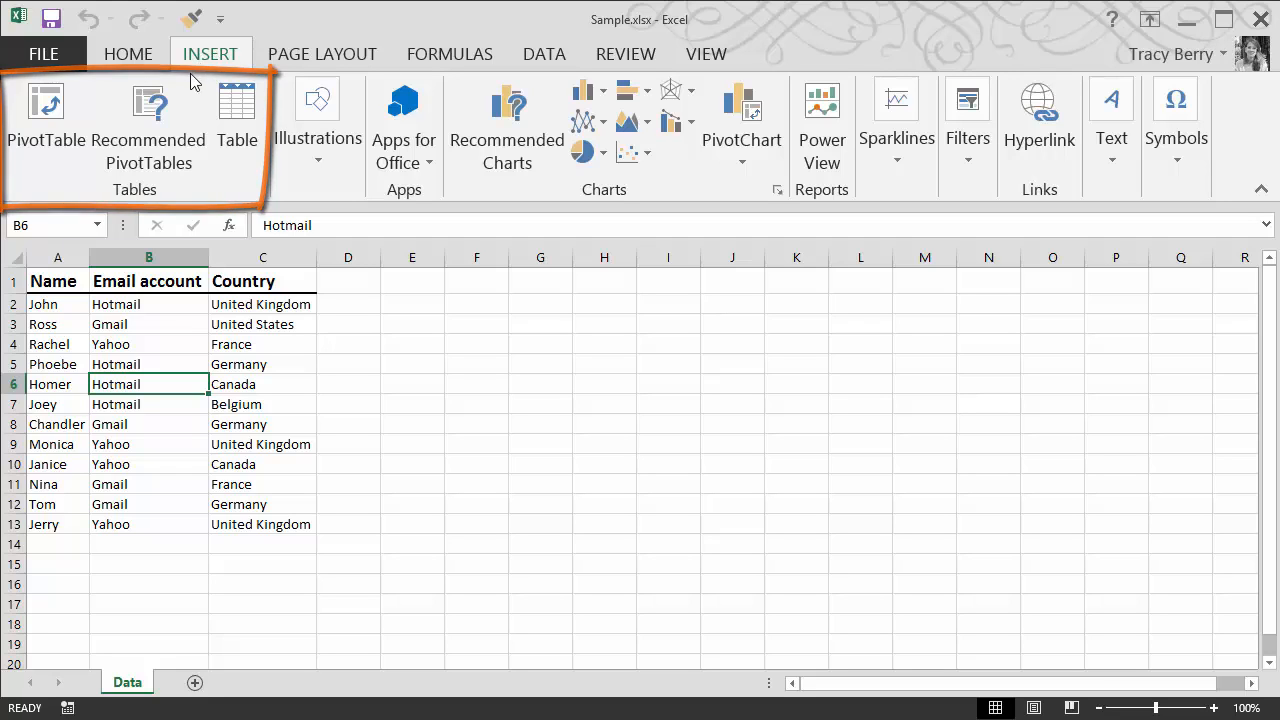
{"action": "left_click", "coordinate": [41, 120]}
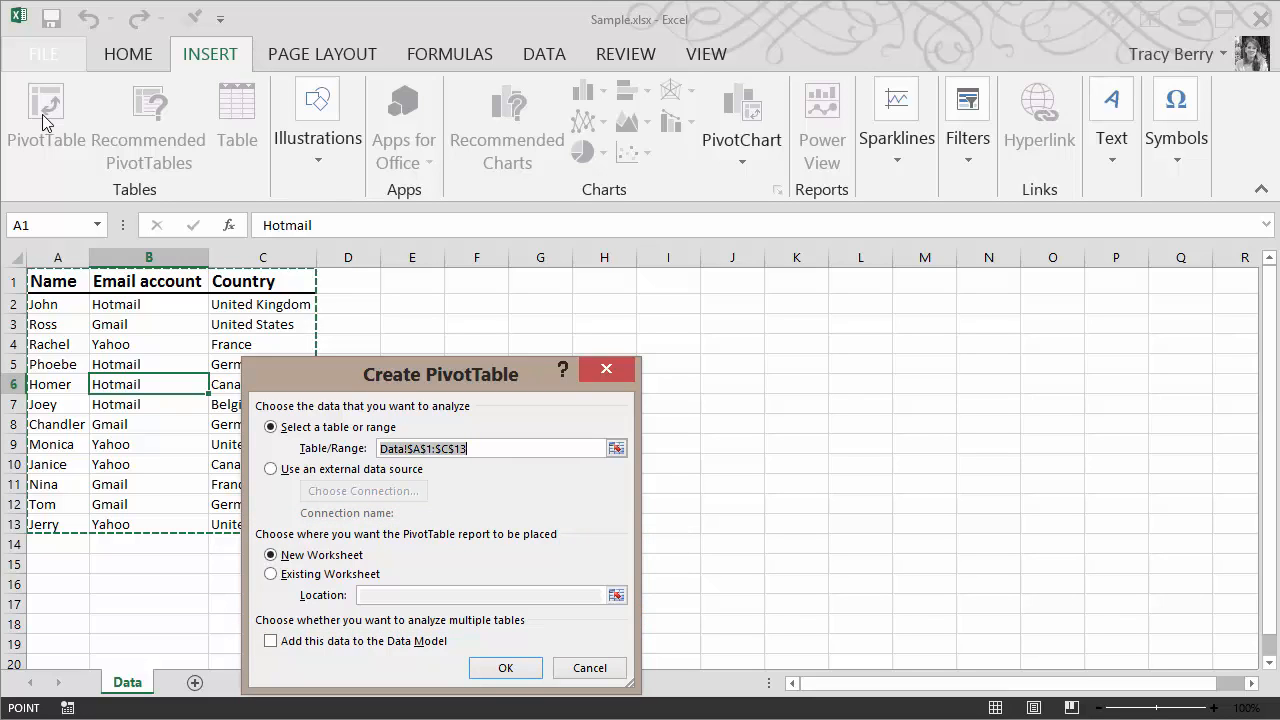
{"action": "left_click", "coordinate": [503, 669]}
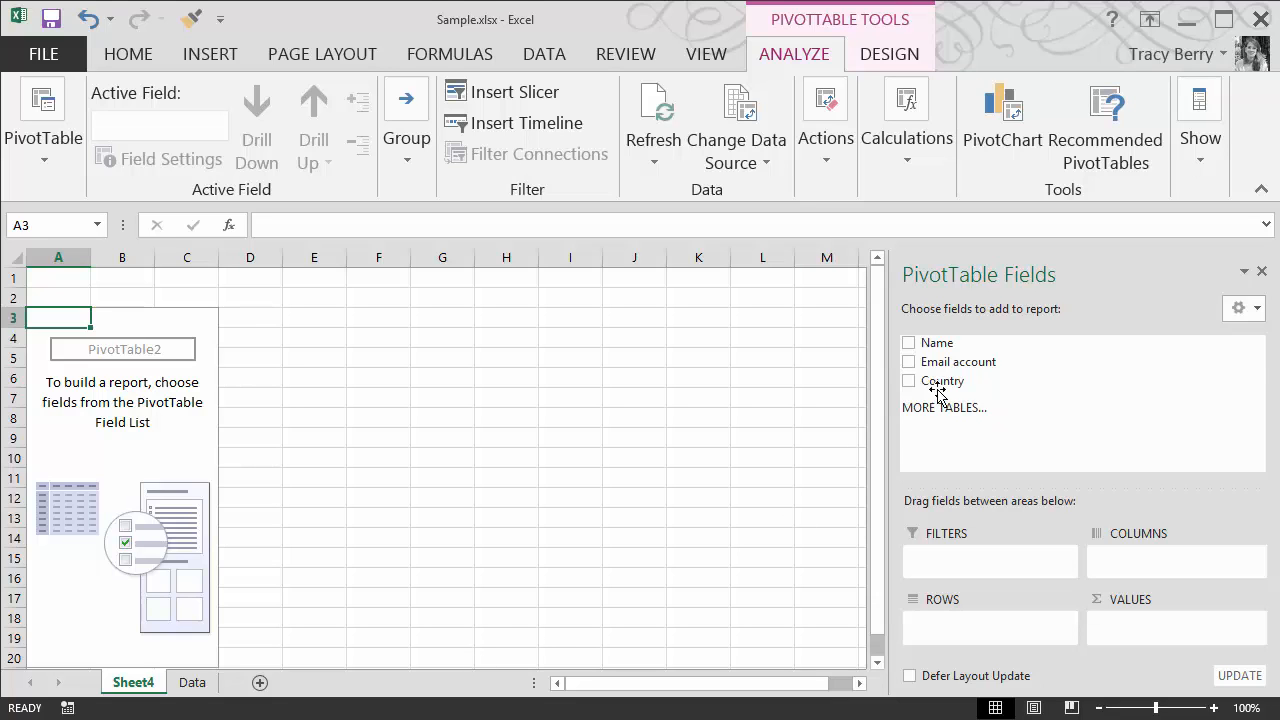
Lay out the PivotTable with Country as rows, Email account as columns and Name as the counted values
{"action": "left_click_drag", "start_coordinate": [932, 390], "coordinate": [942, 628]}
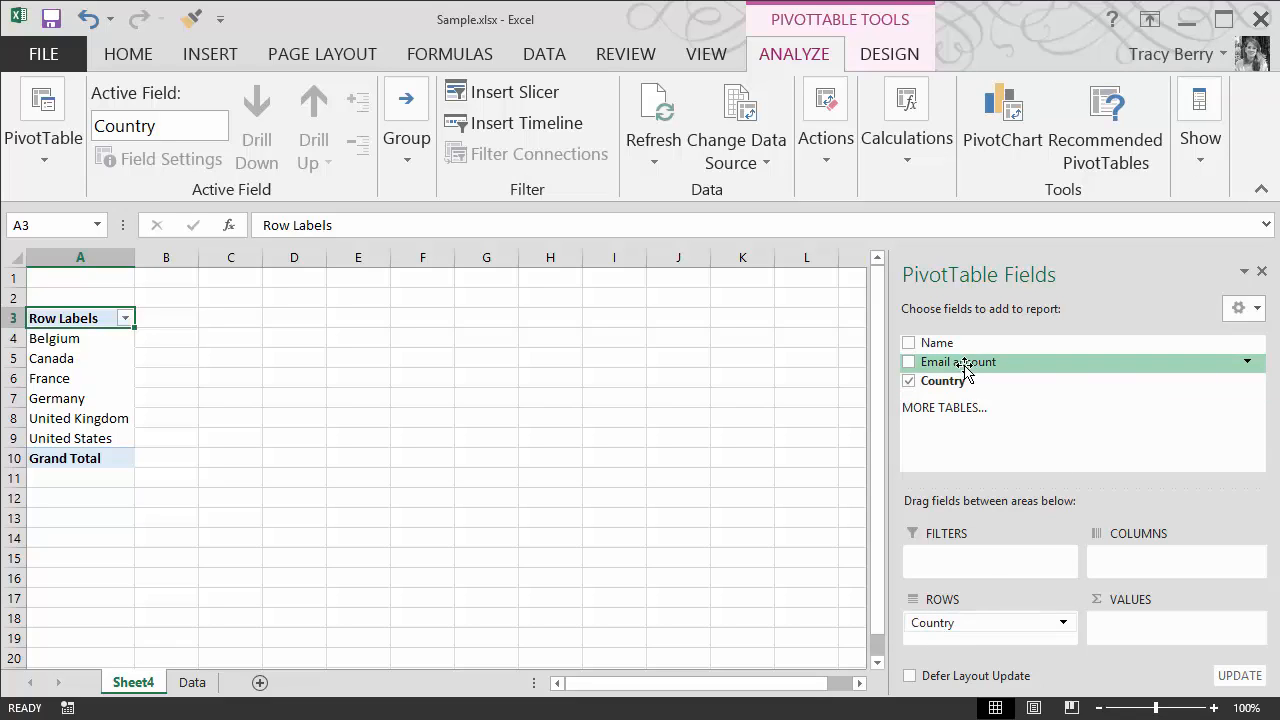
{"action": "left_click_drag", "start_coordinate": [966, 363], "coordinate": [1131, 566]}
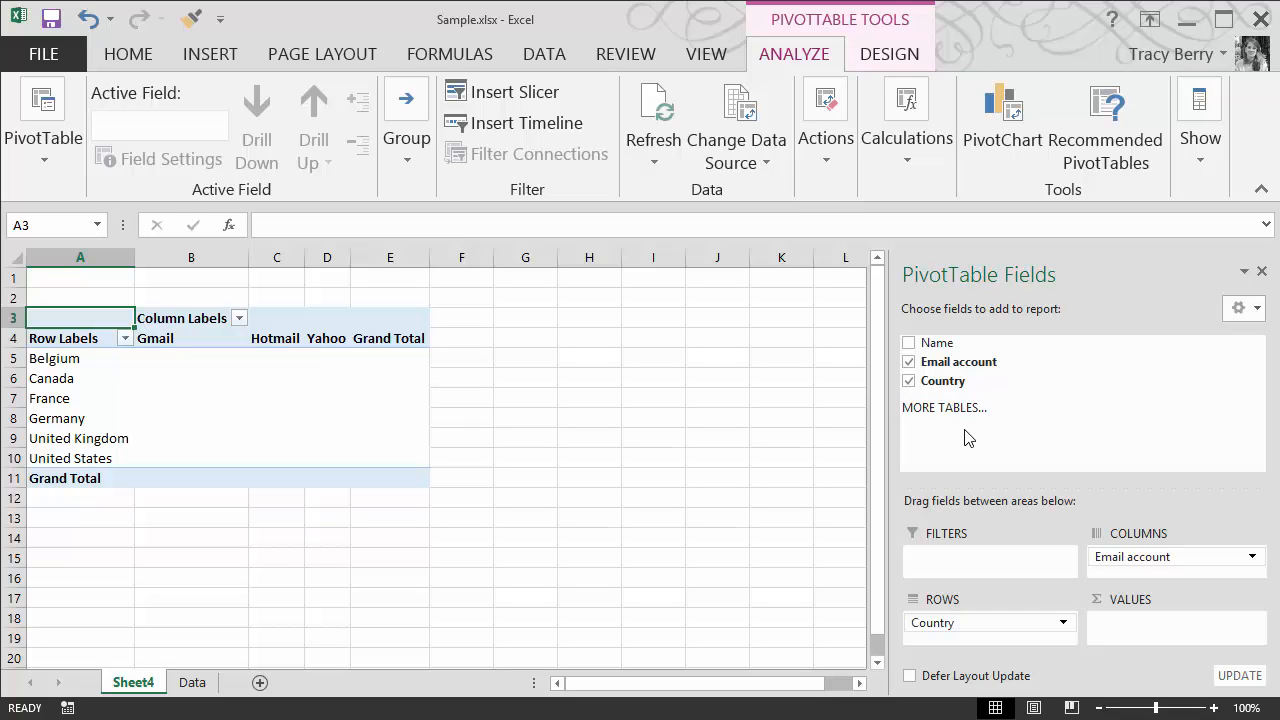
{"action": "left_click_drag", "start_coordinate": [954, 343], "coordinate": [1115, 622]}
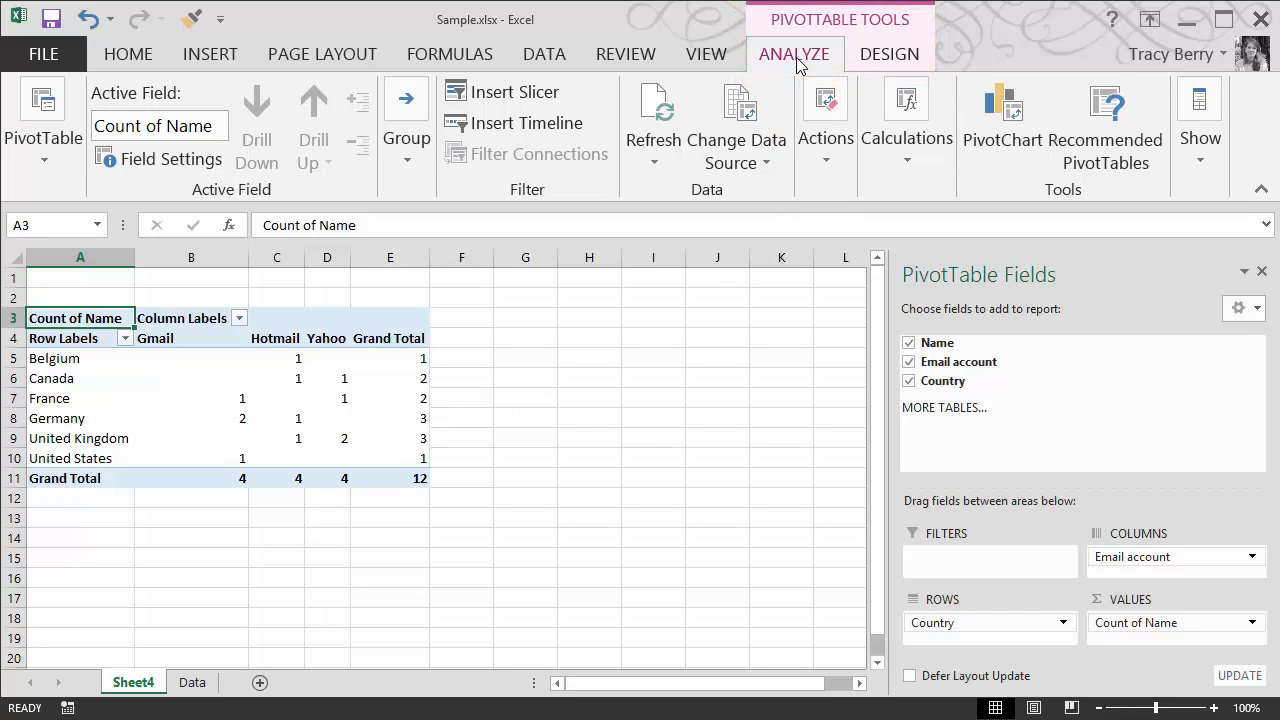
Rename the value field to "Number of Customers"
{"action": "left_click", "coordinate": [145, 126]}
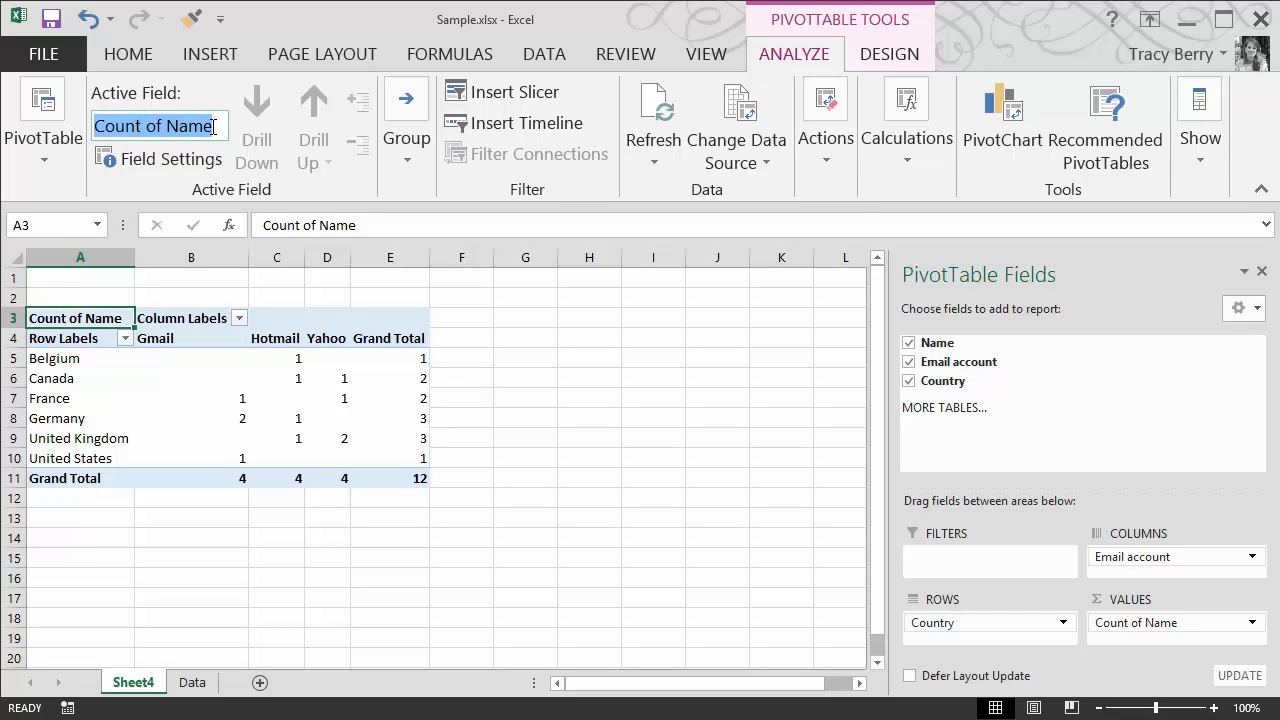
{"action": "double_click", "coordinate": [154, 126]}
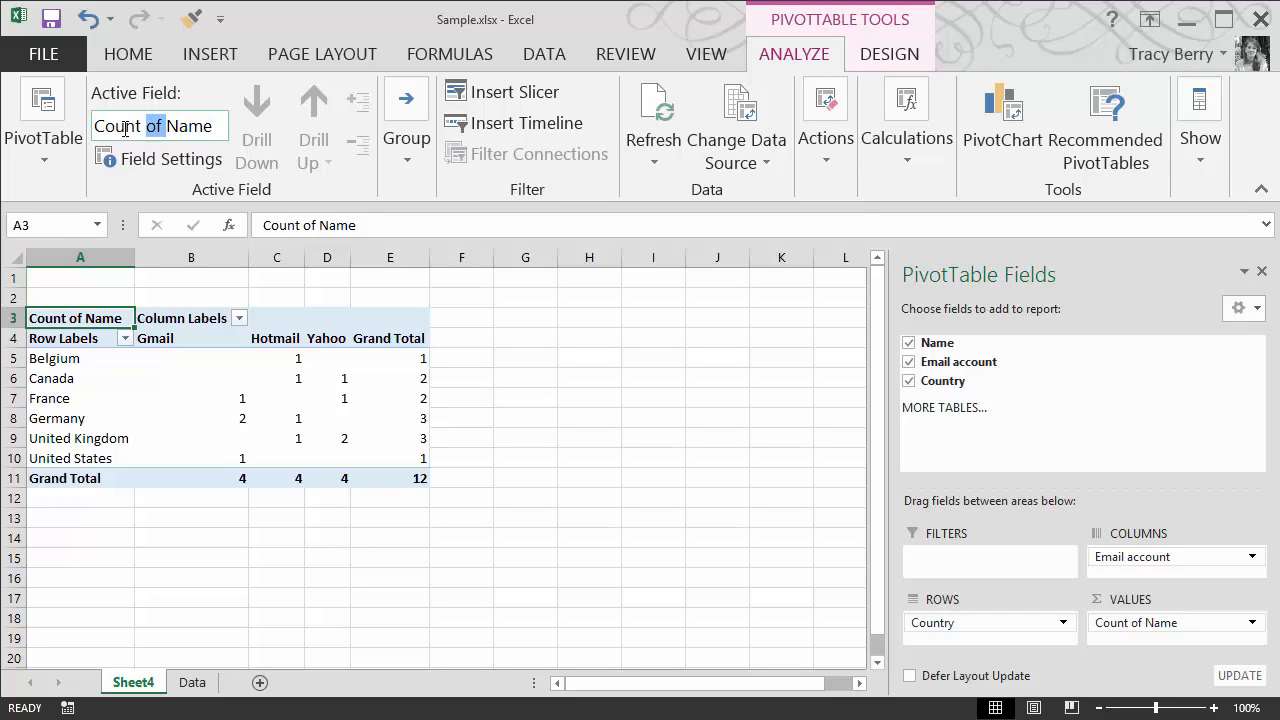
{"action": "left_click_drag", "start_coordinate": [125, 128], "coordinate": [86, 126]}
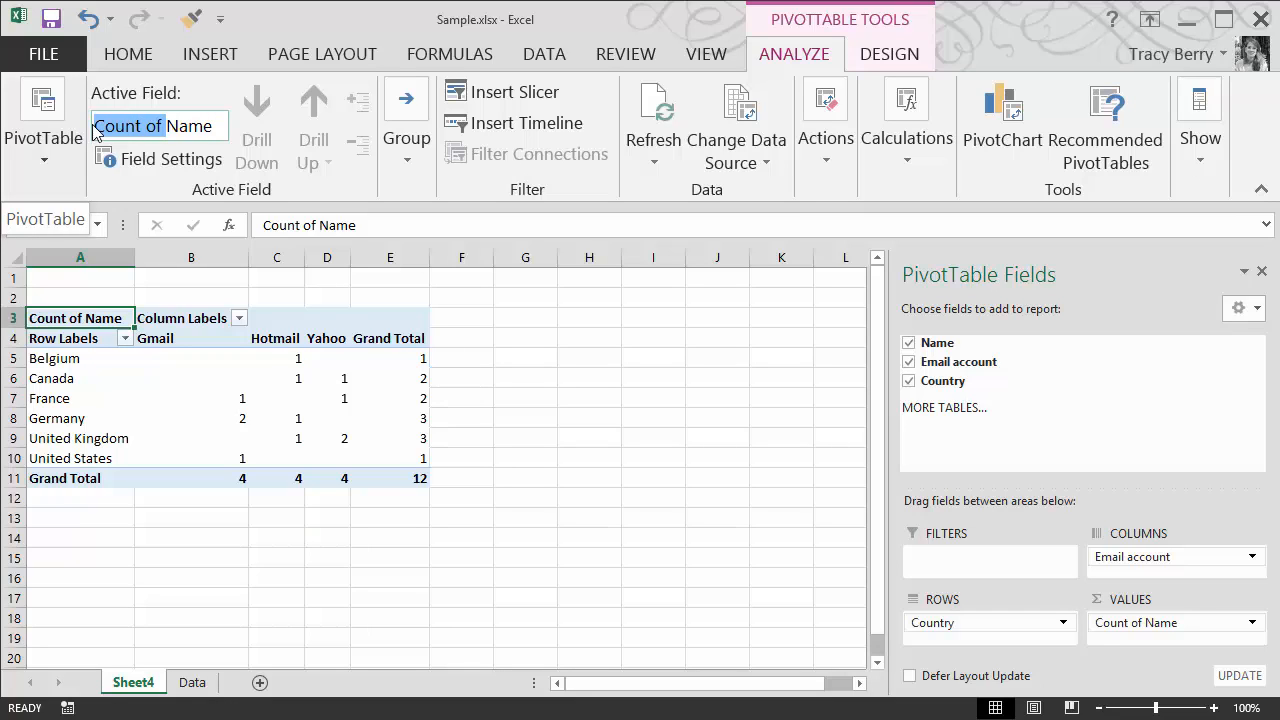
{"action": "left_click_drag", "start_coordinate": [211, 126], "coordinate": [72, 123]}
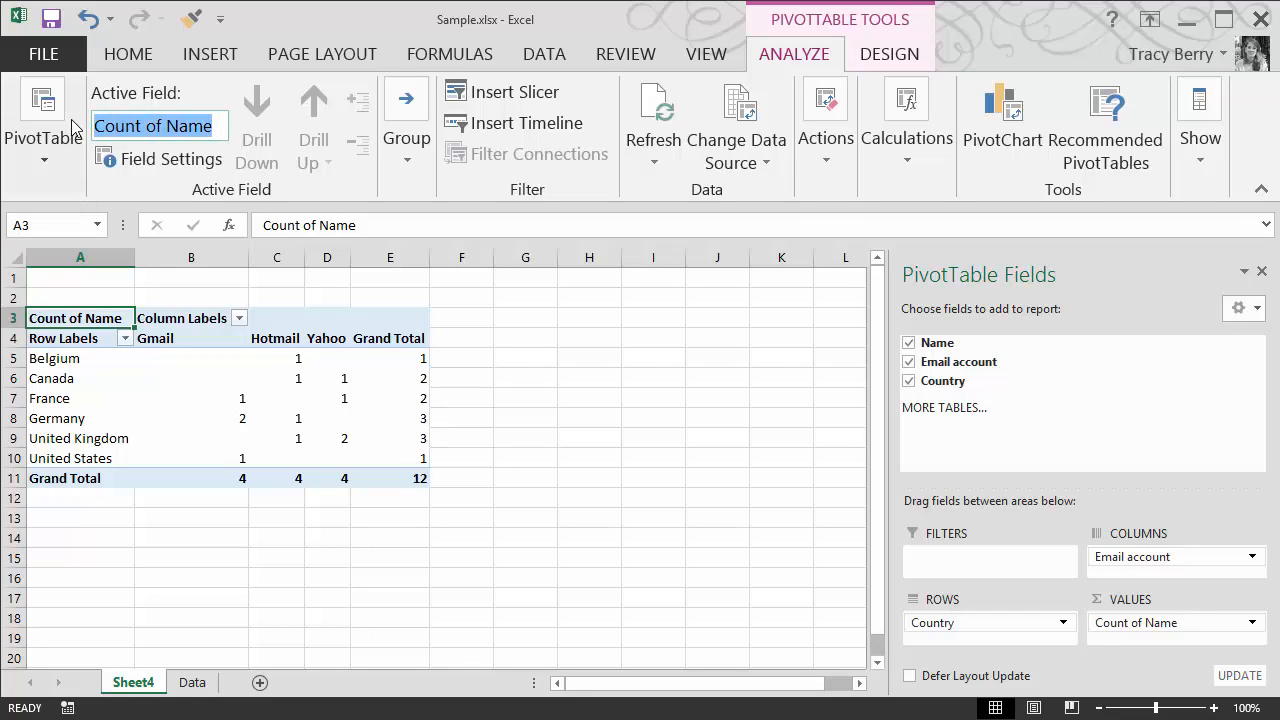
{"action": "type", "text": "Number"}
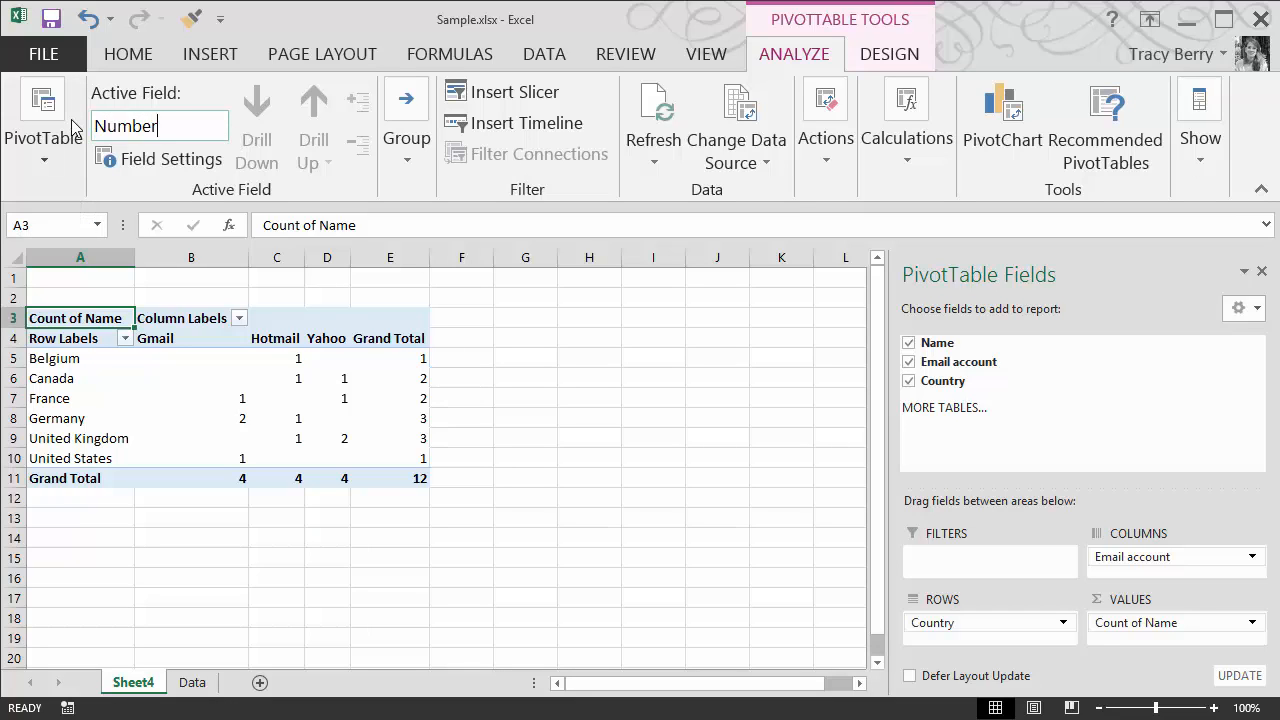
{"action": "type", "text": " of Customers"}
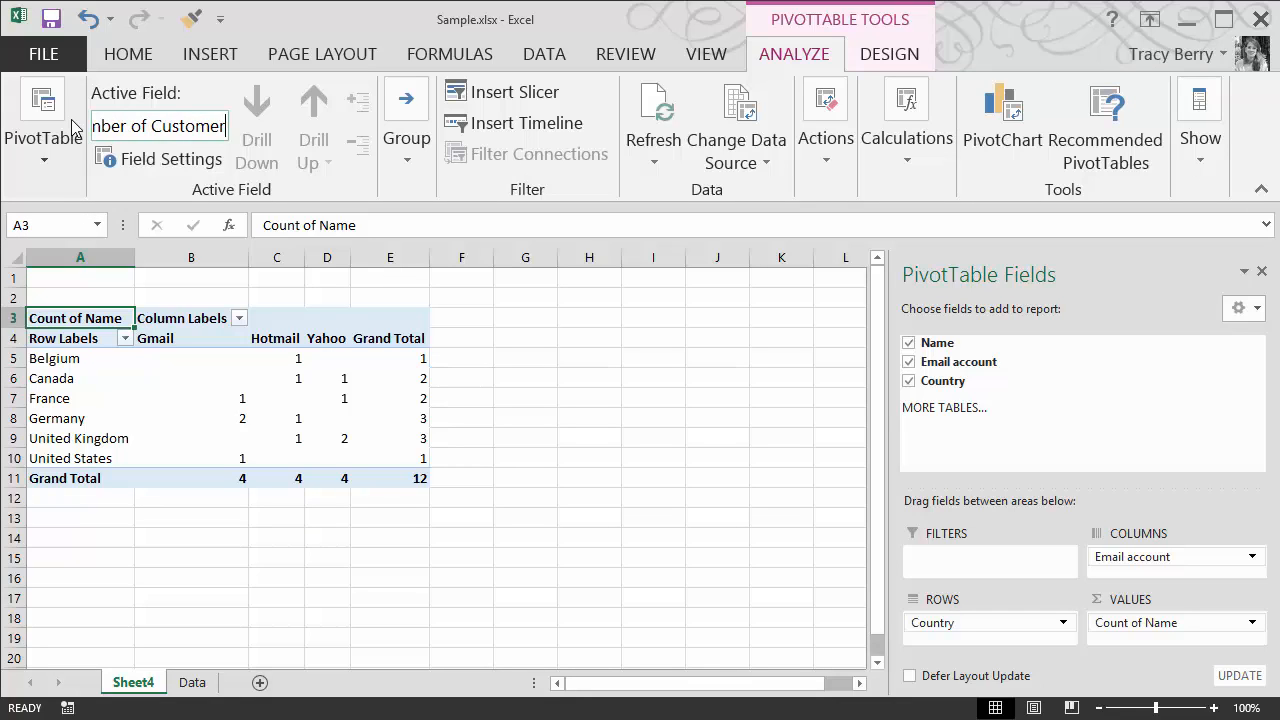
{"action": "left_click", "coordinate": [546, 375]}
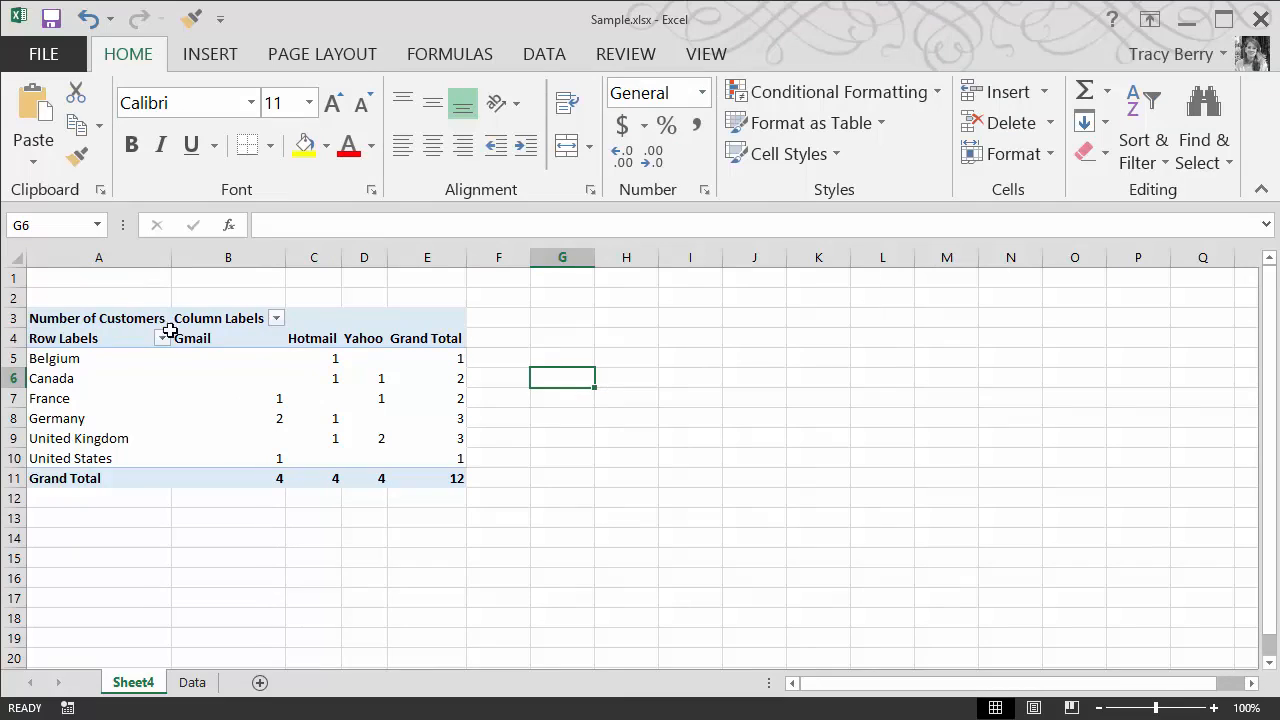
Insert a 3-D Pie PivotChart from the PivotTable and move it beside the table
{"action": "left_click", "coordinate": [129, 321]}
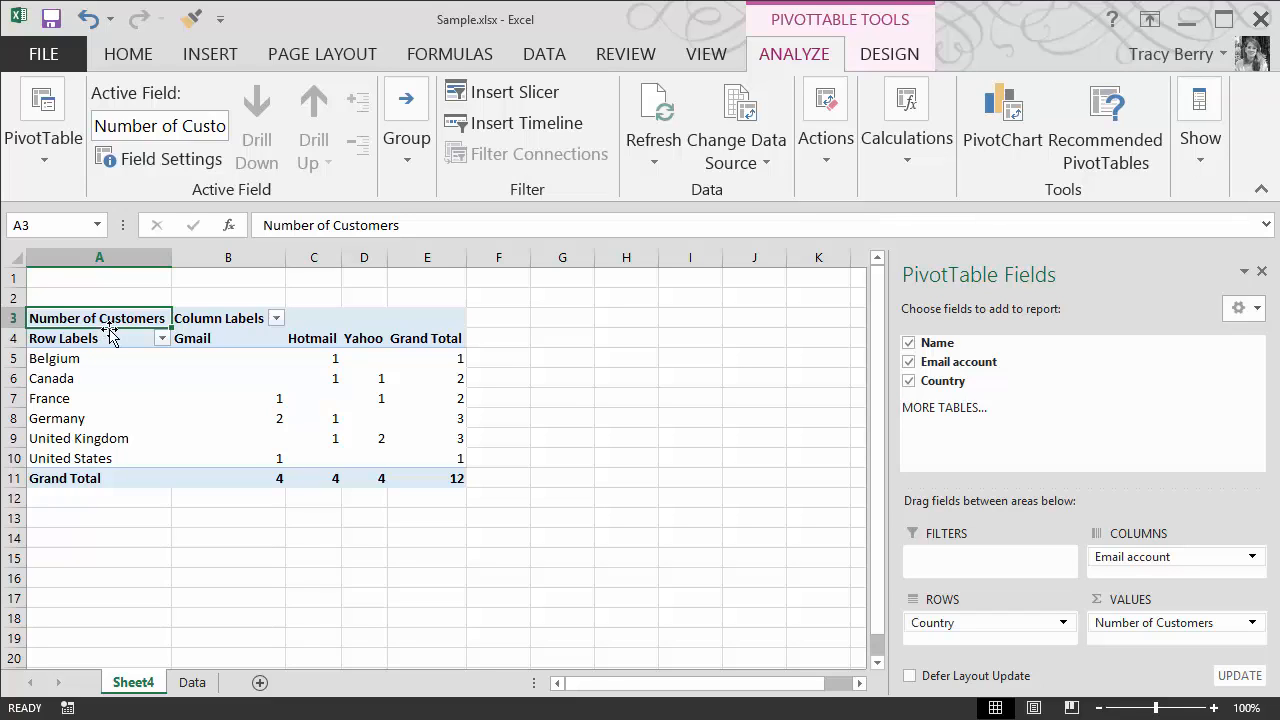
{"action": "left_click", "coordinate": [511, 363]}
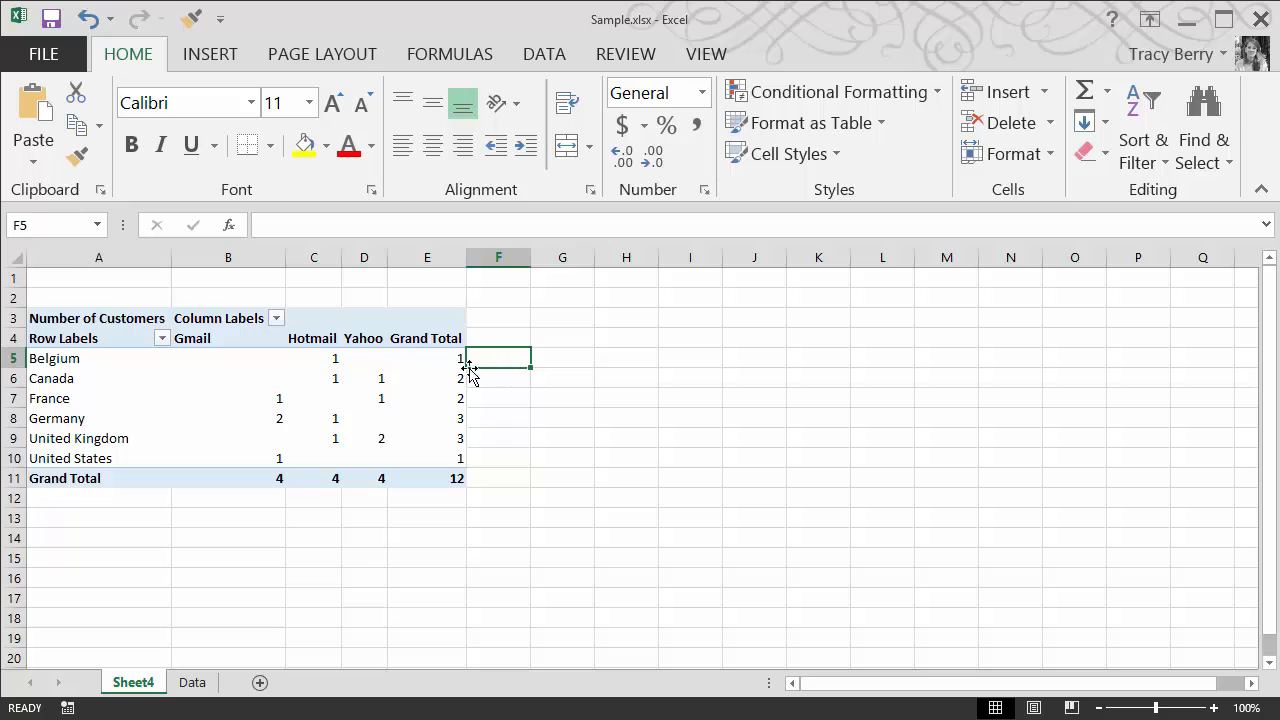
{"action": "left_click", "coordinate": [217, 367]}
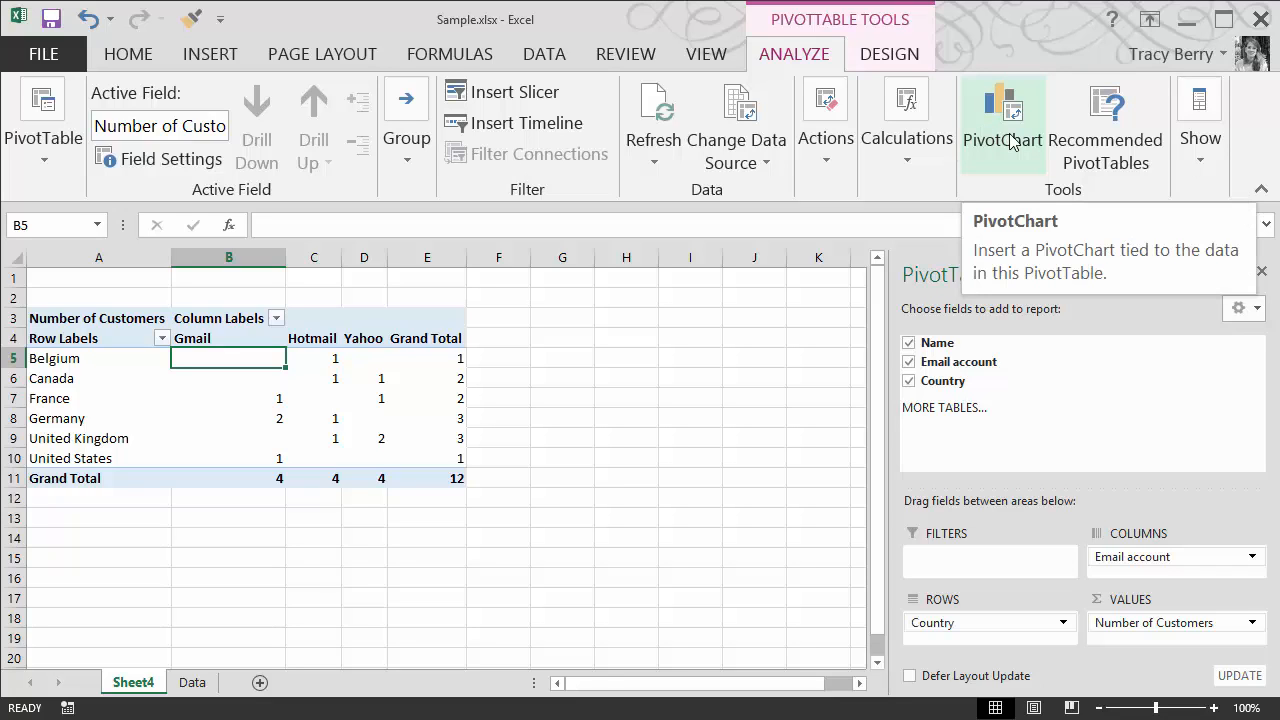
{"action": "left_click", "coordinate": [1003, 140]}
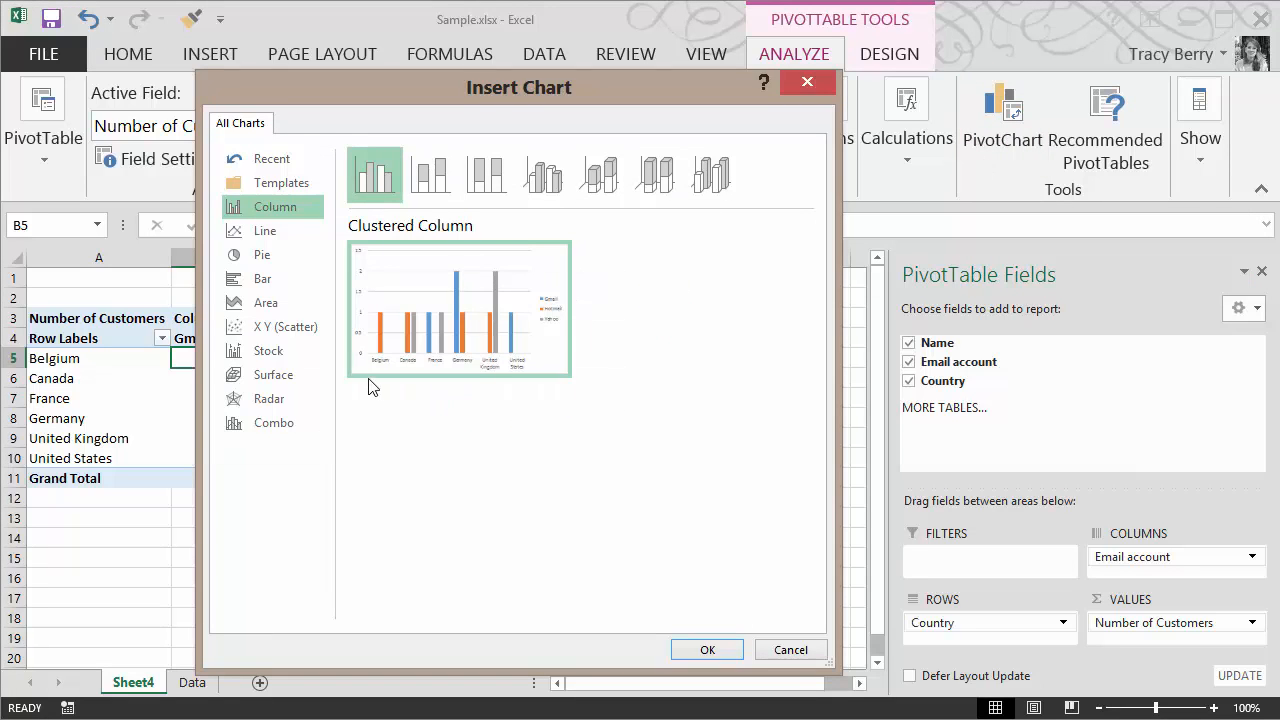
{"action": "left_click", "coordinate": [270, 256]}
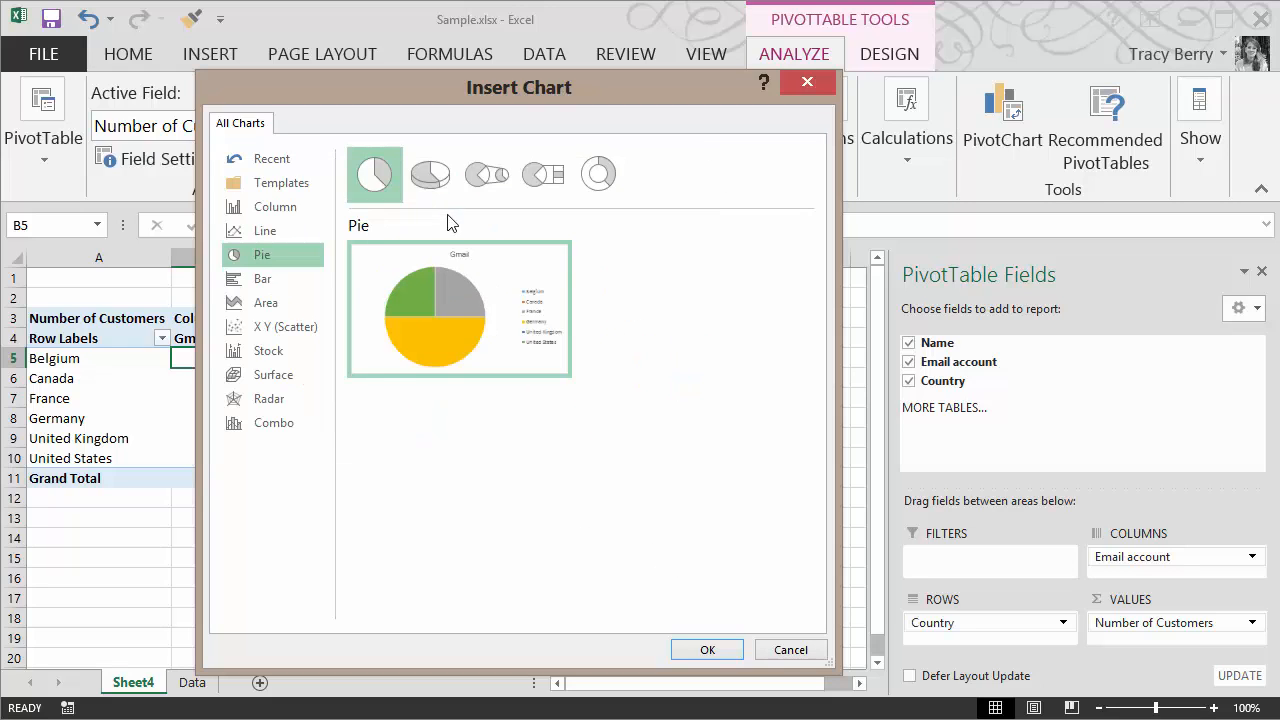
{"action": "left_click", "coordinate": [431, 177]}
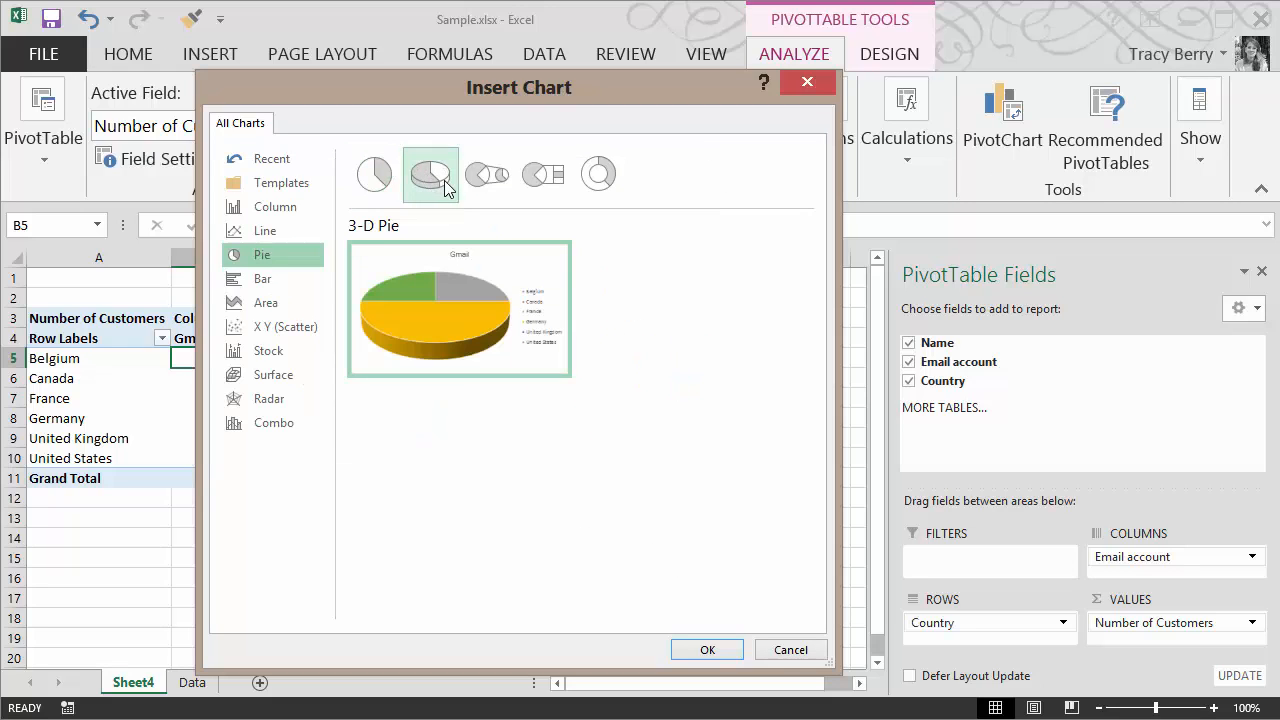
{"action": "left_click", "coordinate": [464, 182]}
{"action": "left_click", "coordinate": [455, 183]}
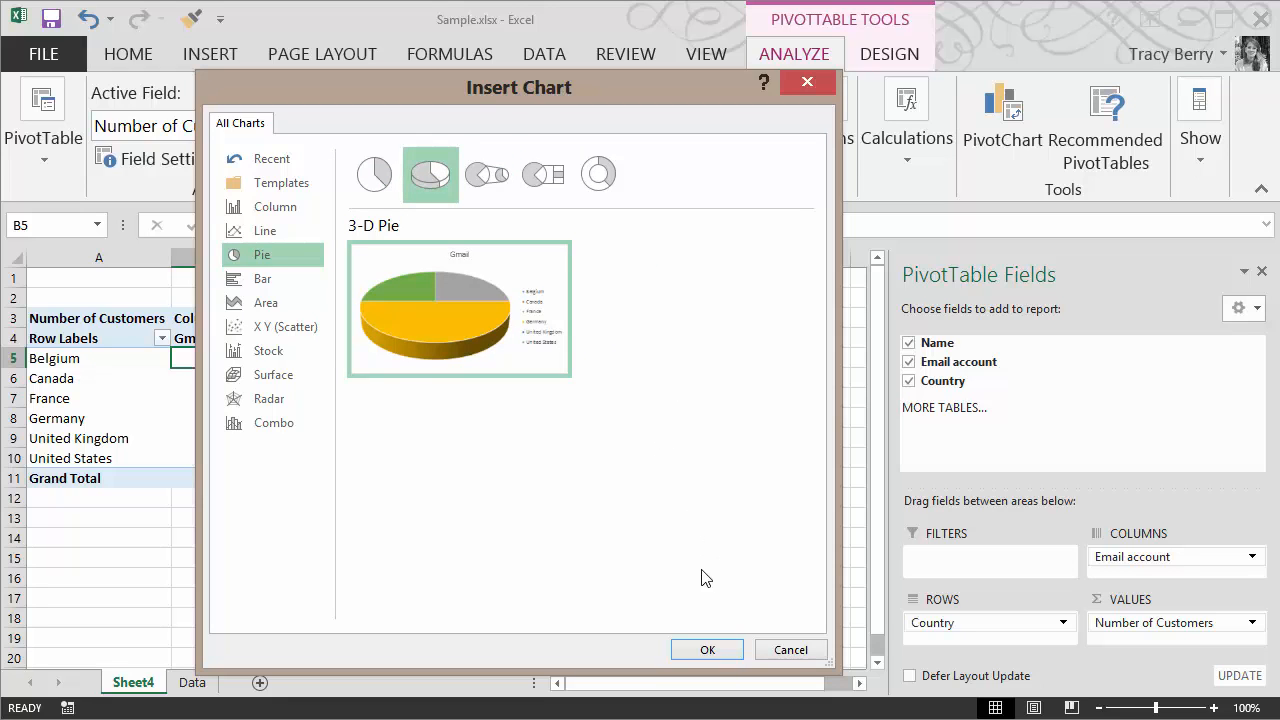
{"action": "left_click", "coordinate": [708, 651]}
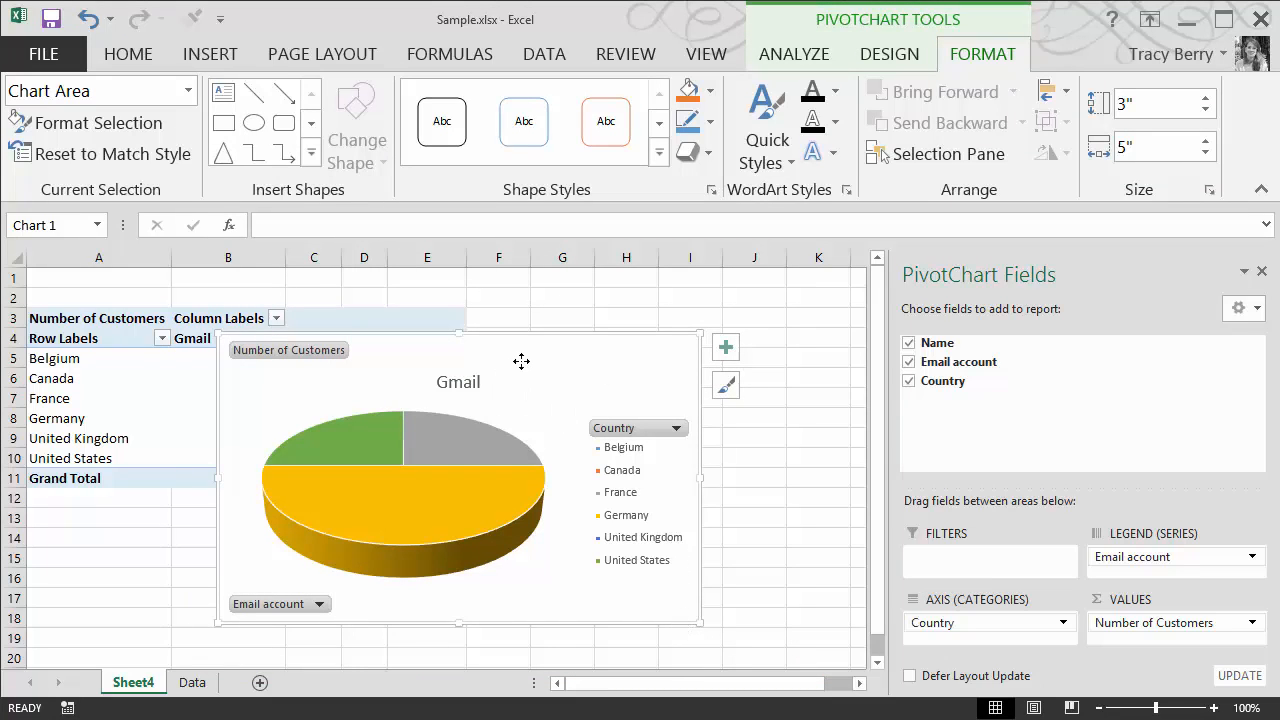
{"action": "left_click_drag", "start_coordinate": [523, 362], "coordinate": [673, 399]}
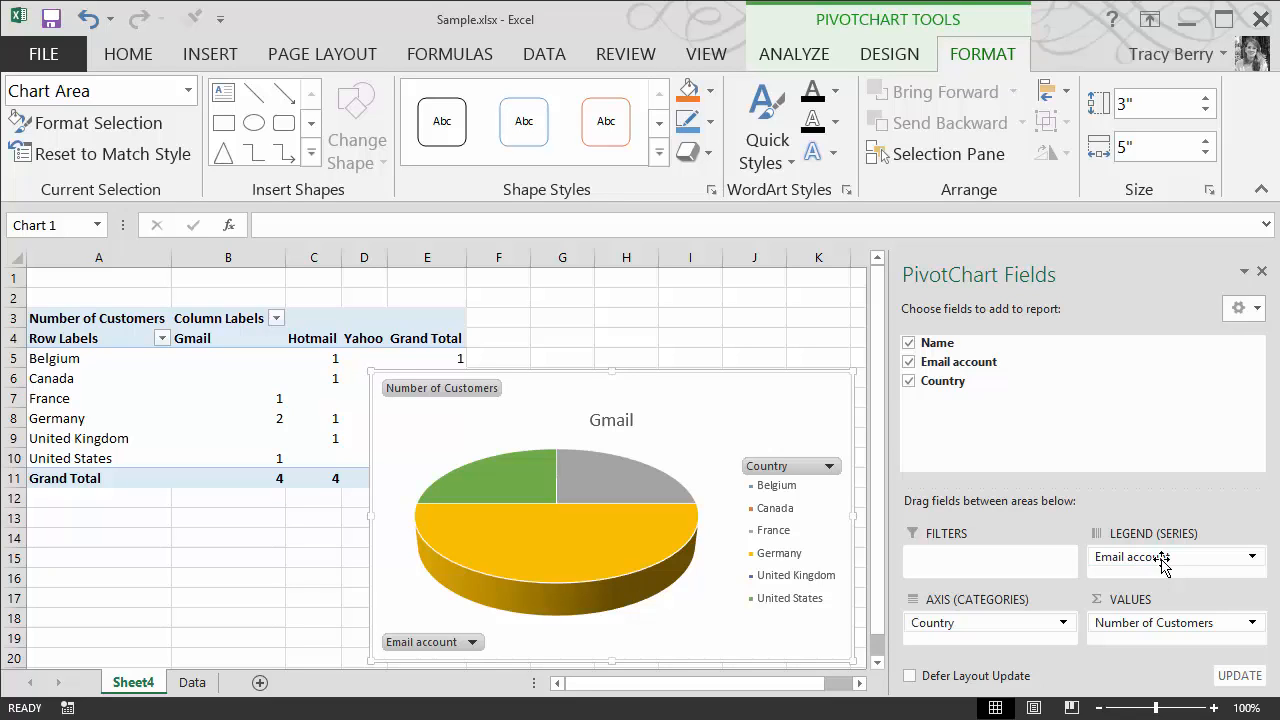
Remove Email account from the chart's legend fields and move the chart up next to the table
{"action": "left_click_drag", "start_coordinate": [1163, 562], "coordinate": [1163, 562]}
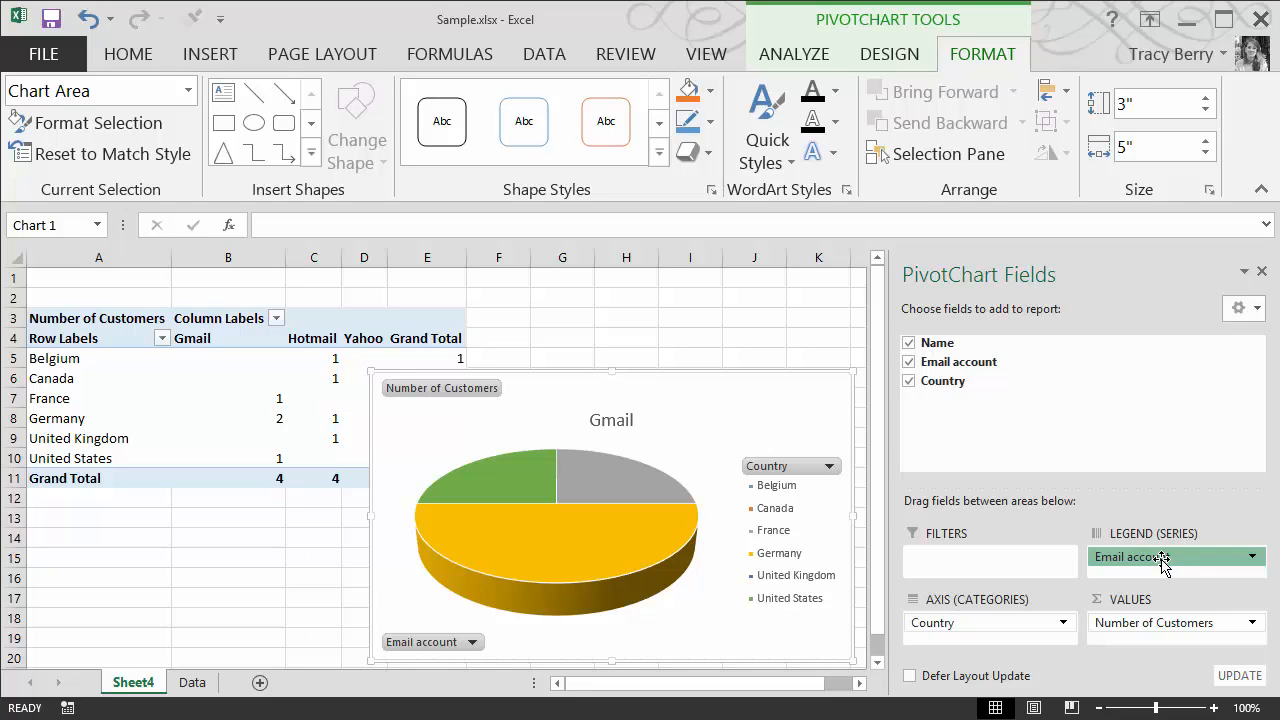
{"action": "left_click_drag", "start_coordinate": [1163, 562], "coordinate": [1112, 425]}
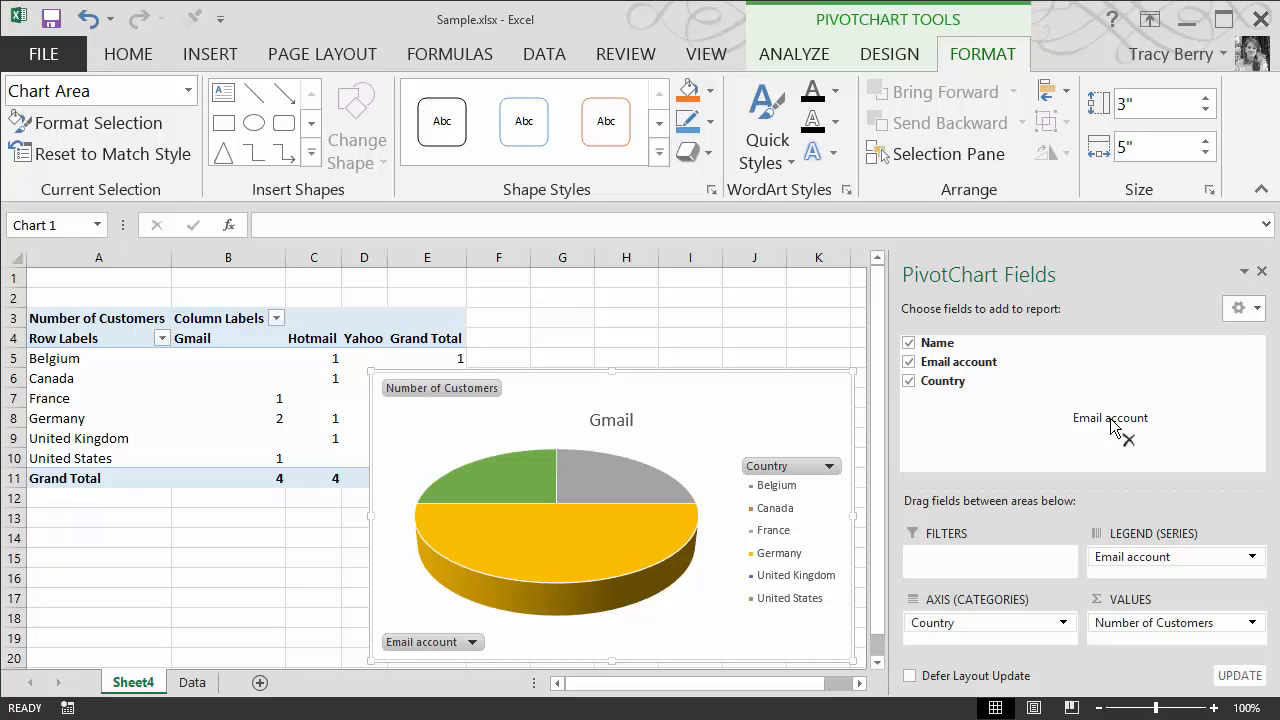
{"action": "left_click_drag", "start_coordinate": [1112, 425], "coordinate": [1115, 427]}
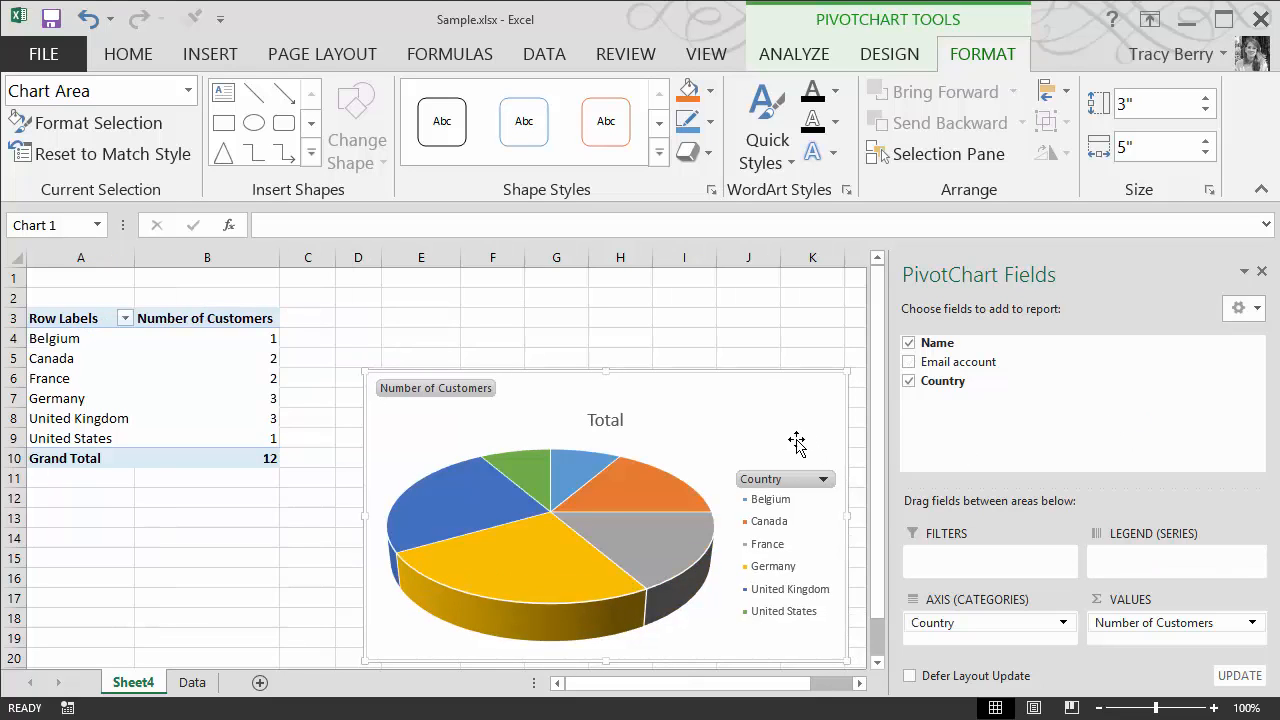
{"action": "left_click_drag", "start_coordinate": [755, 415], "coordinate": [692, 348]}
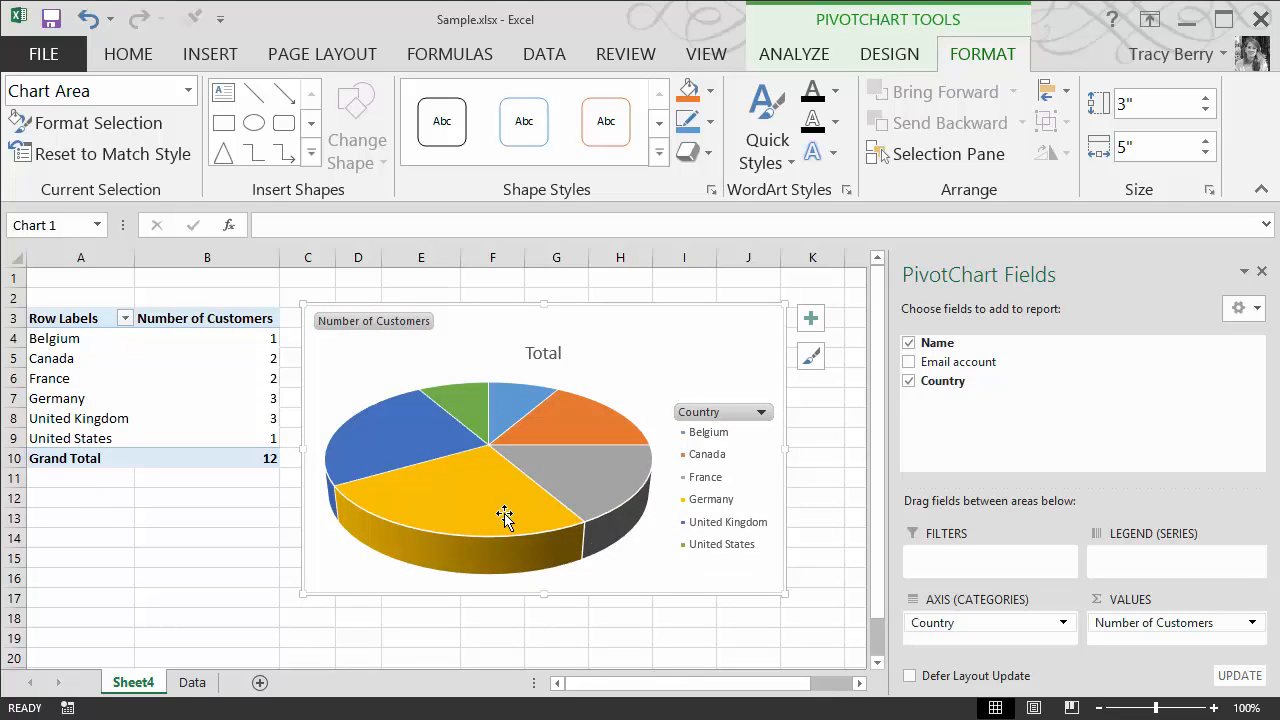
Open the pie series formatting and set Pie Explosion to 13%
{"action": "mouse_move", "coordinate": [474, 498]}
{"action": "mouse_move", "coordinate": [509, 483]}
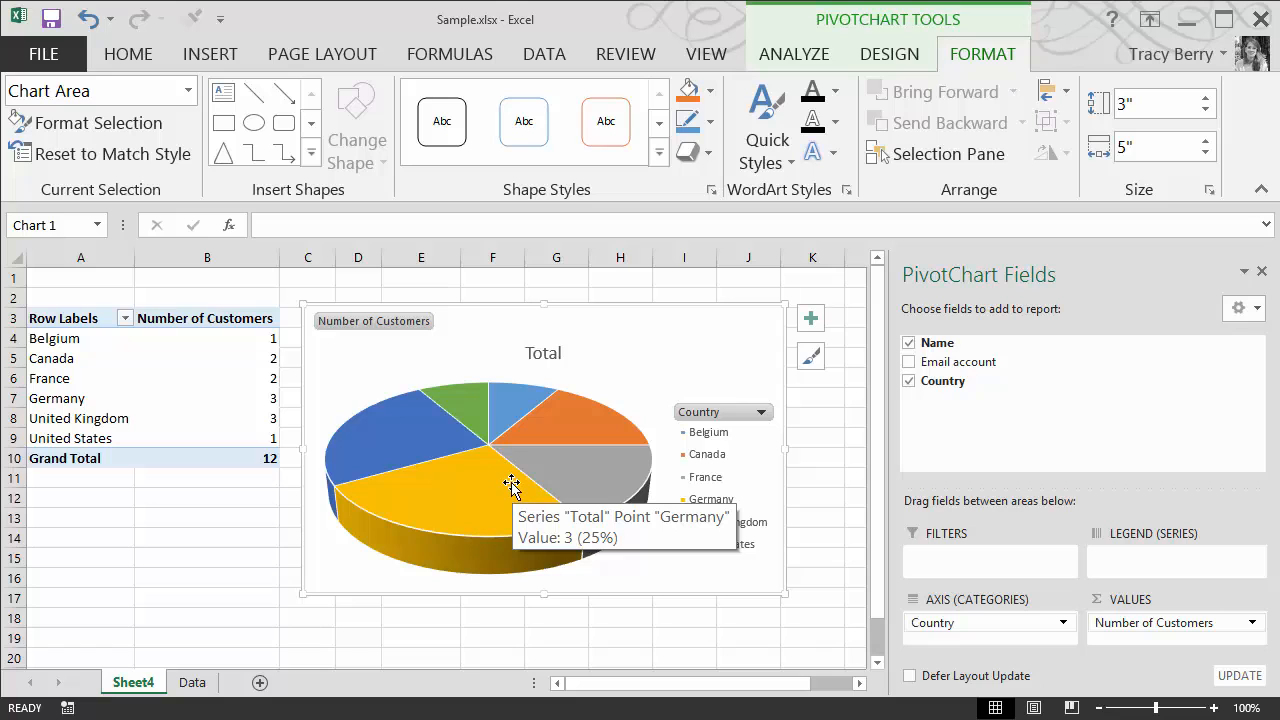
{"action": "double_click", "coordinate": [484, 494]}
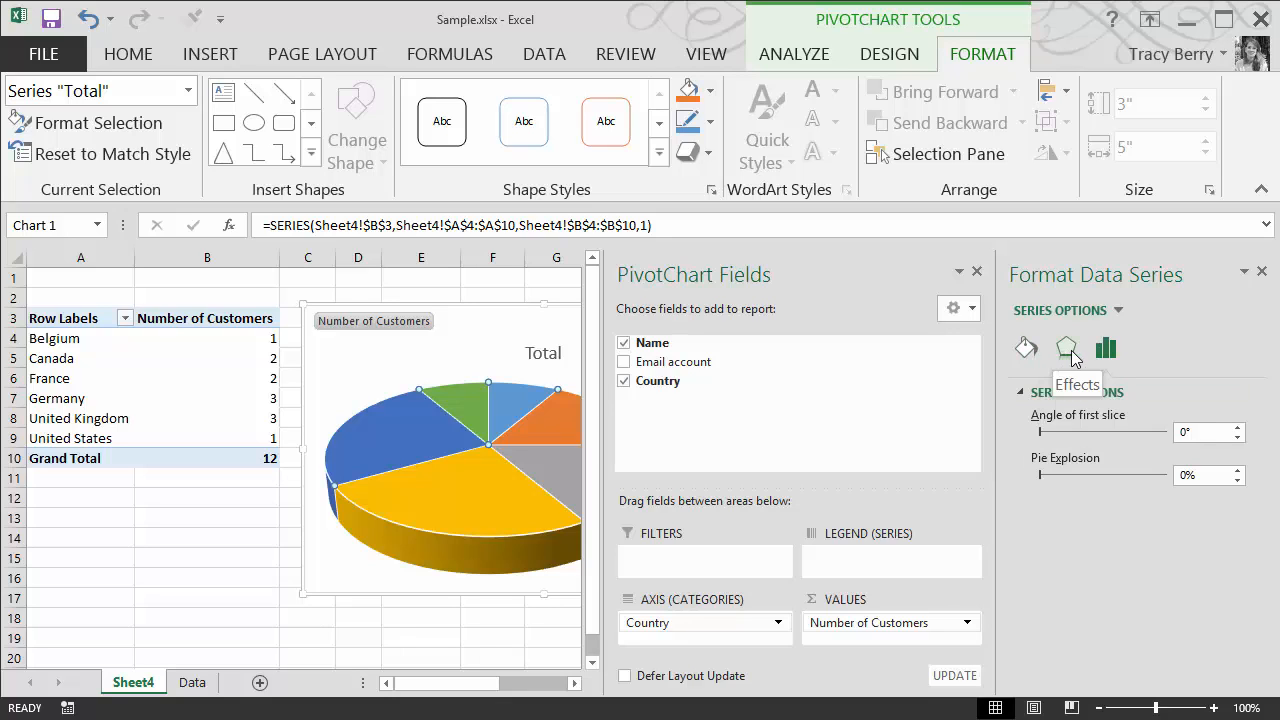
{"action": "left_click", "coordinate": [1025, 348]}
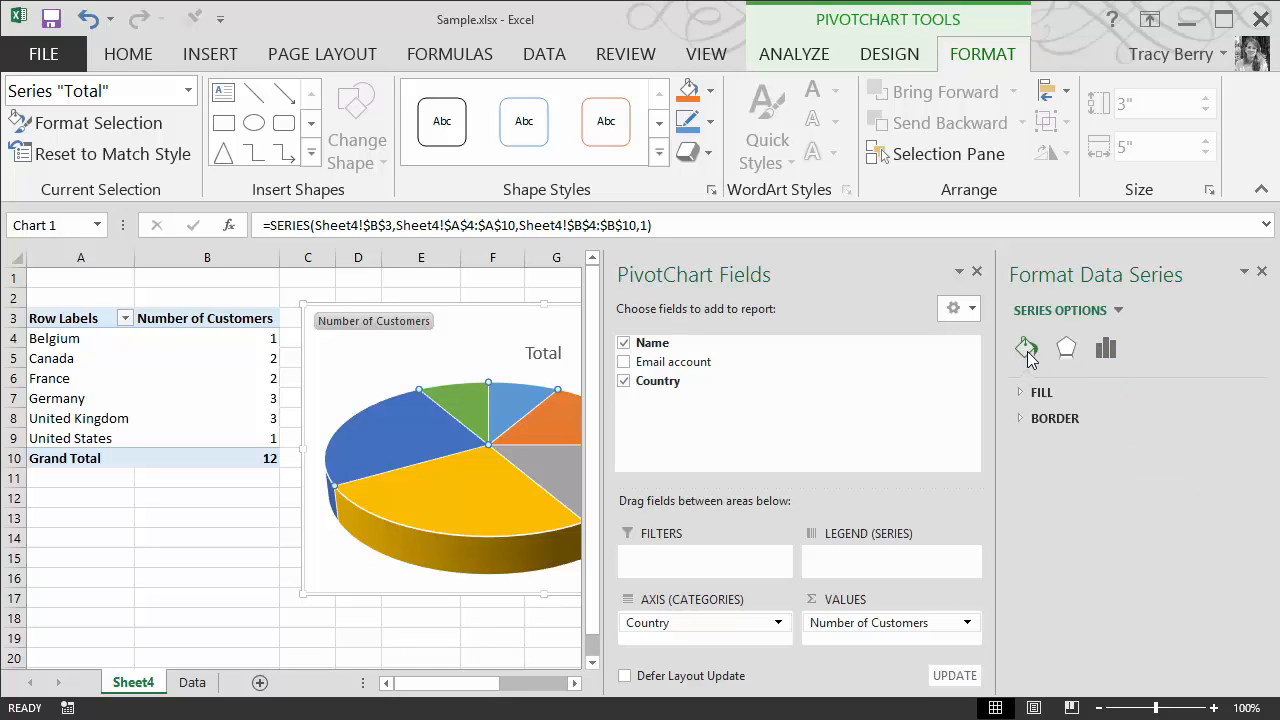
{"action": "left_click", "coordinate": [1066, 352]}
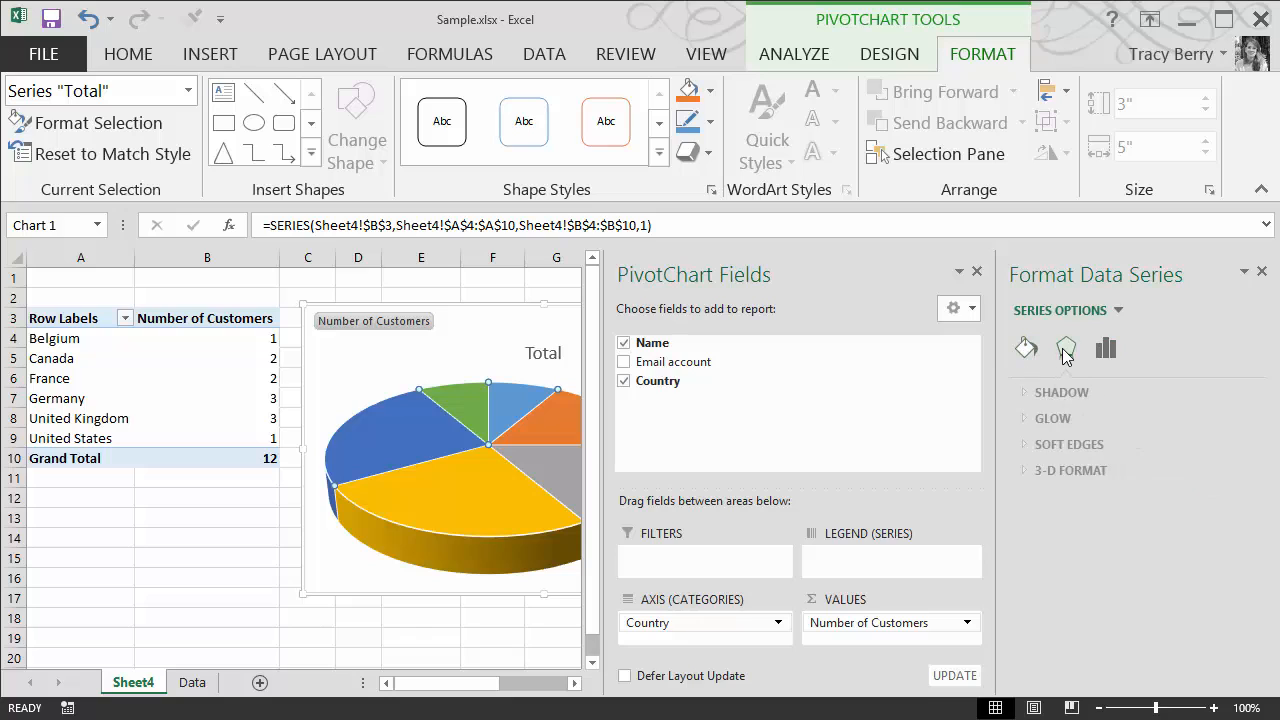
{"action": "left_click", "coordinate": [1104, 352]}
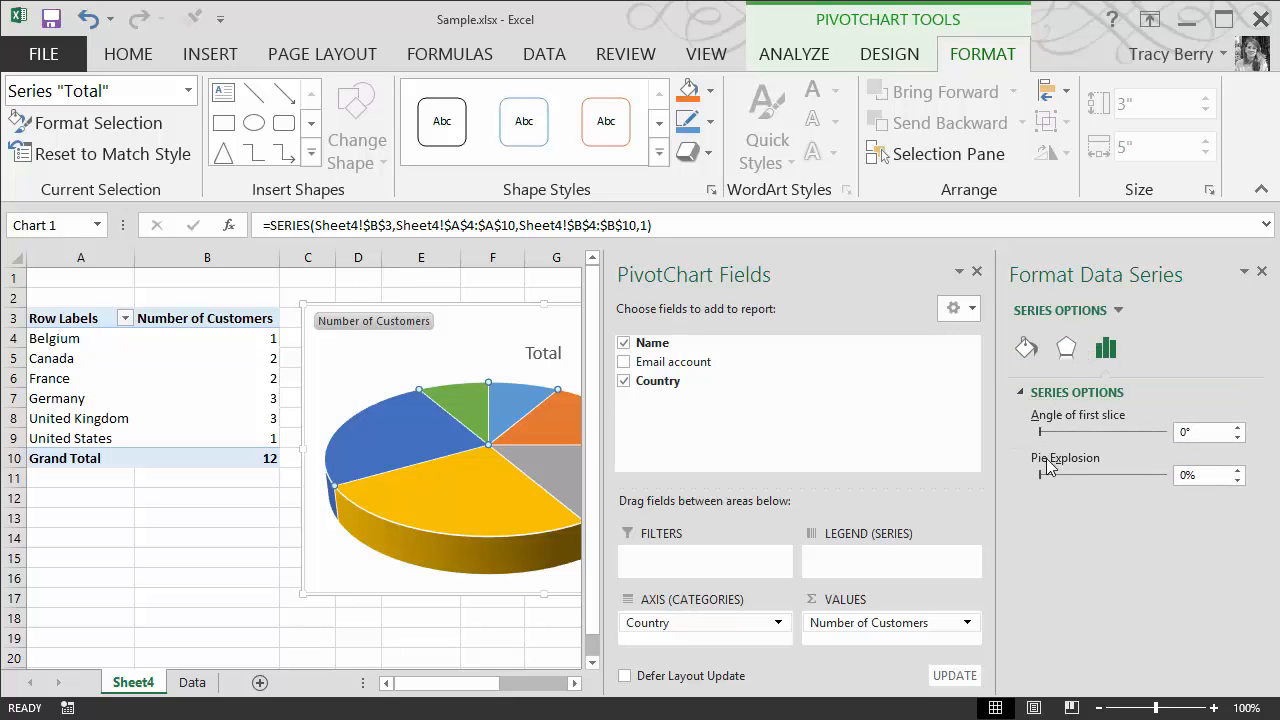
{"action": "mouse_move", "coordinate": [1042, 475]}
{"action": "left_mouse_down"}
{"action": "mouse_move", "coordinate": [1059, 475]}
{"action": "mouse_move", "coordinate": [1047, 475]}
{"action": "left_mouse_up"}
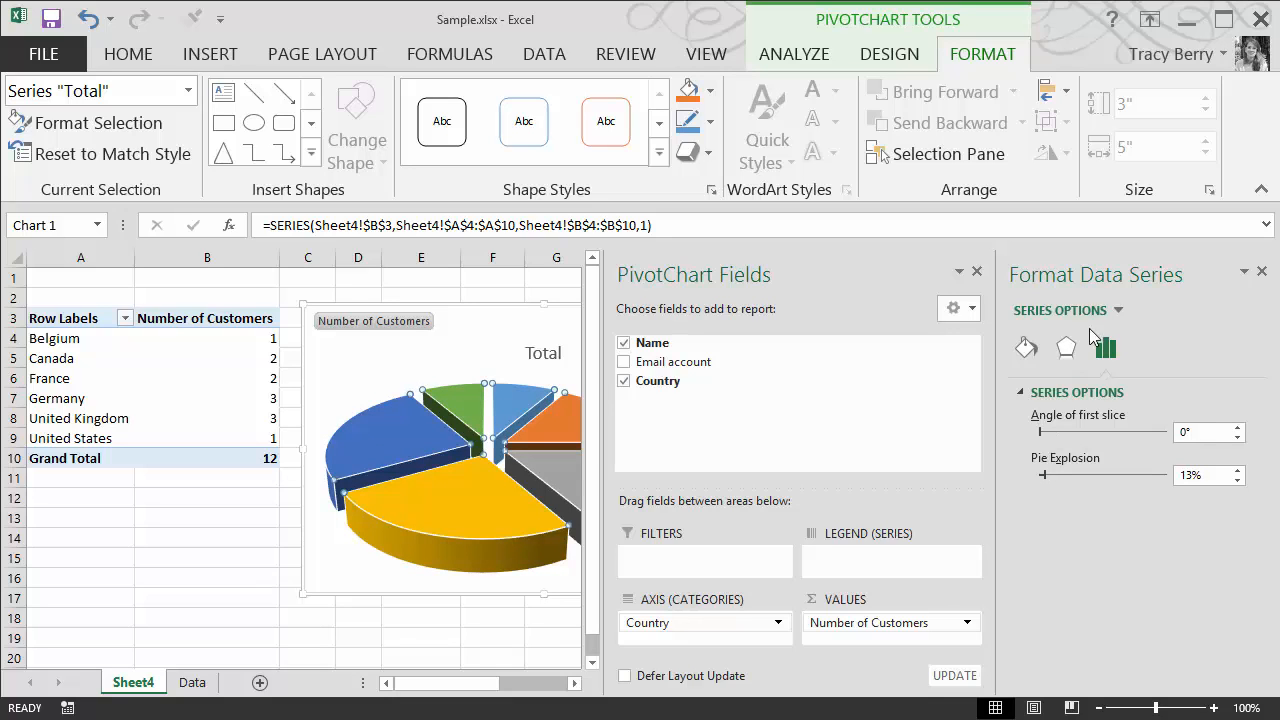
{"action": "left_click", "coordinate": [1117, 311]}
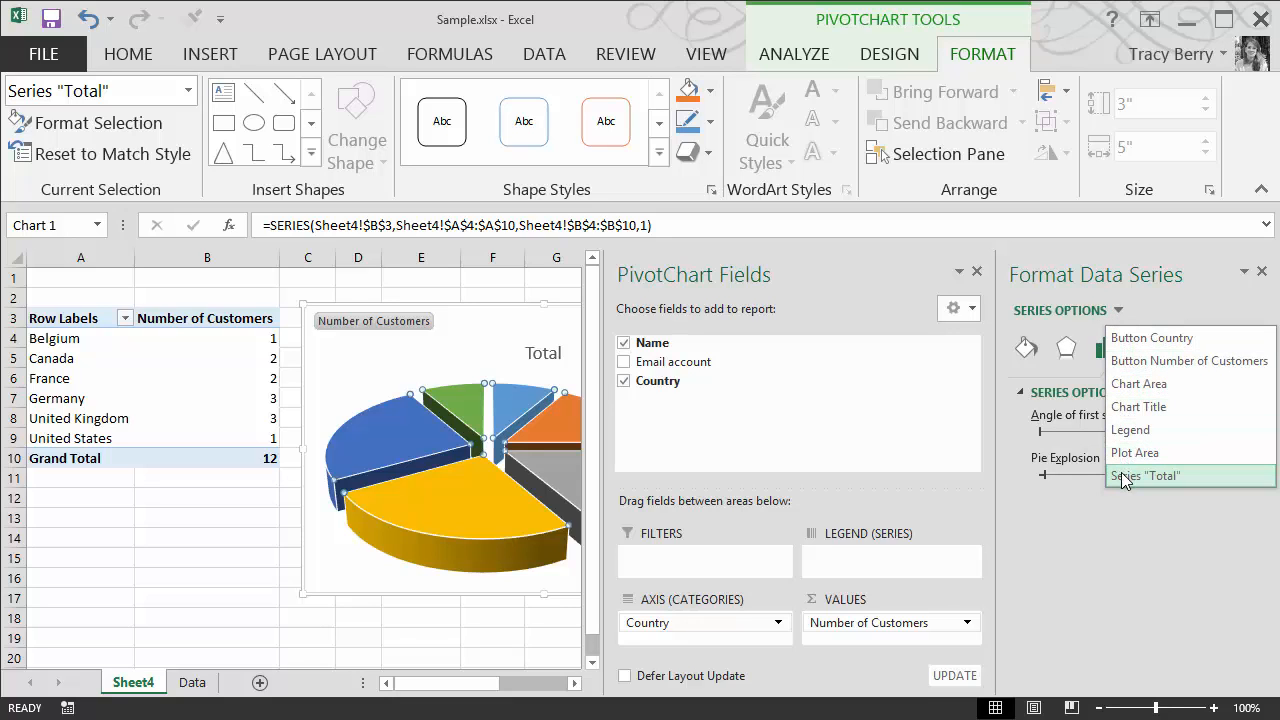
{"action": "left_click", "coordinate": [1136, 384]}
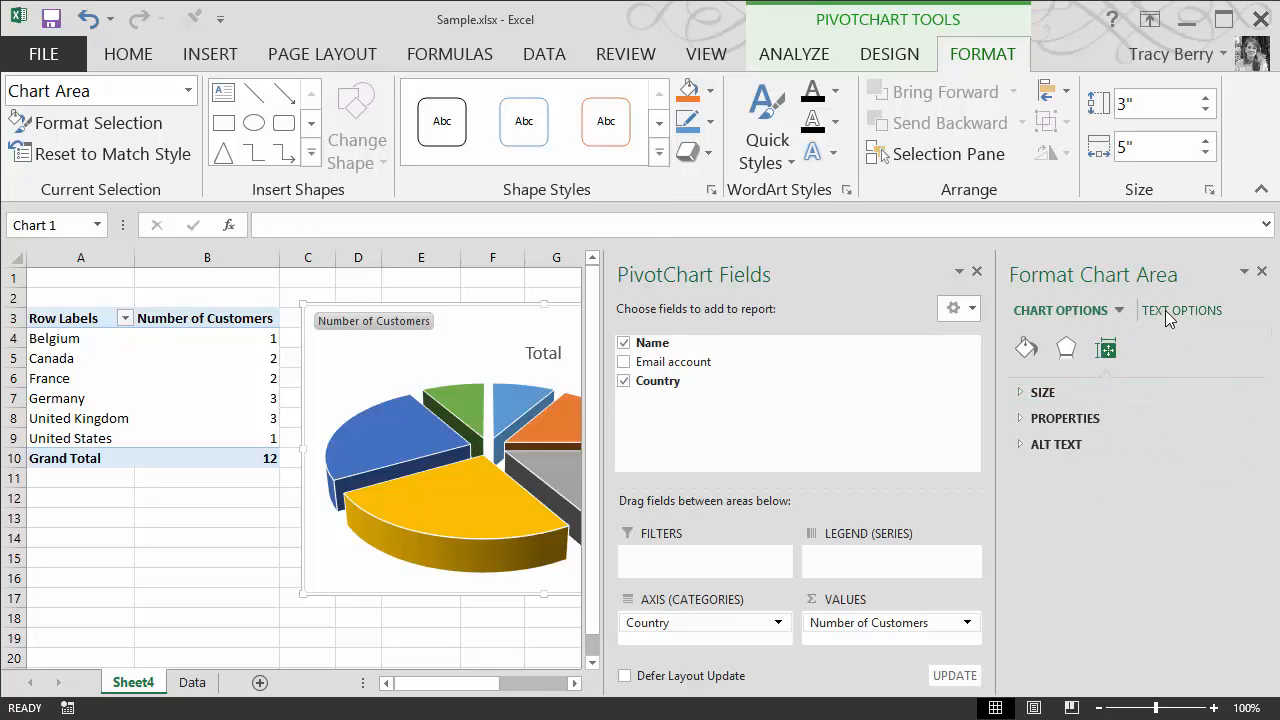
{"action": "left_click", "coordinate": [1170, 316]}
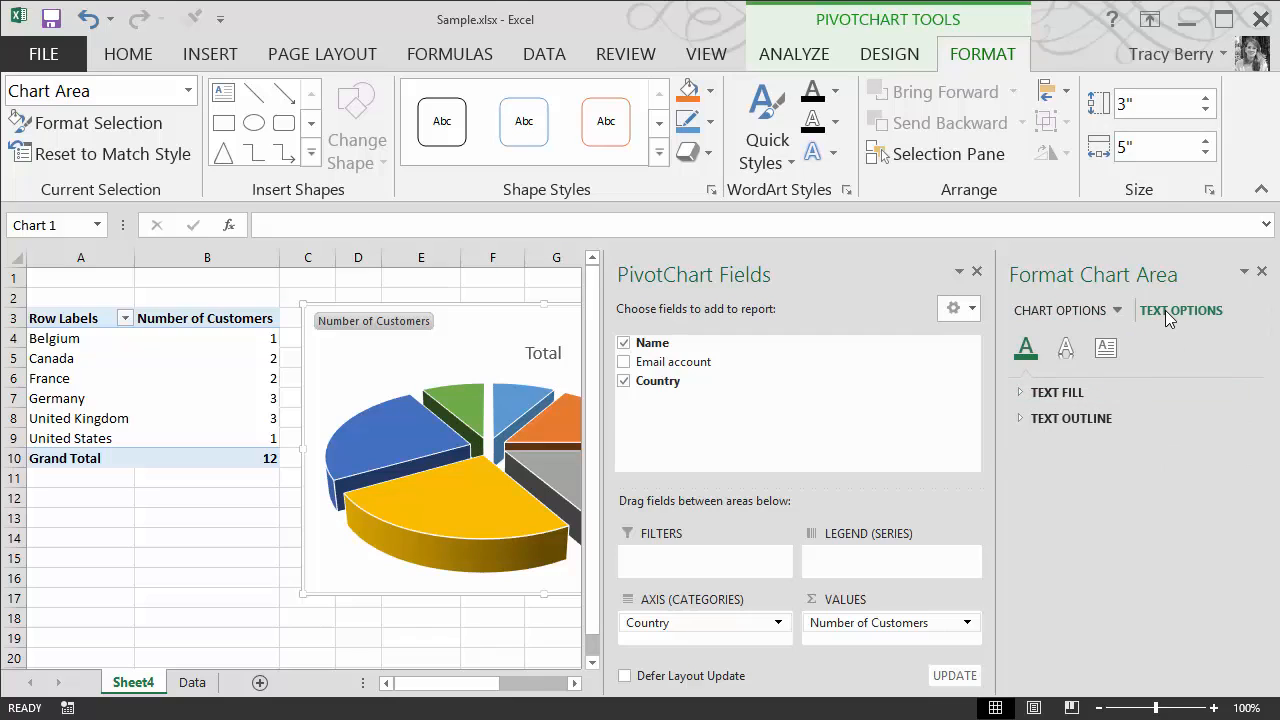
{"action": "left_click", "coordinate": [1105, 350]}
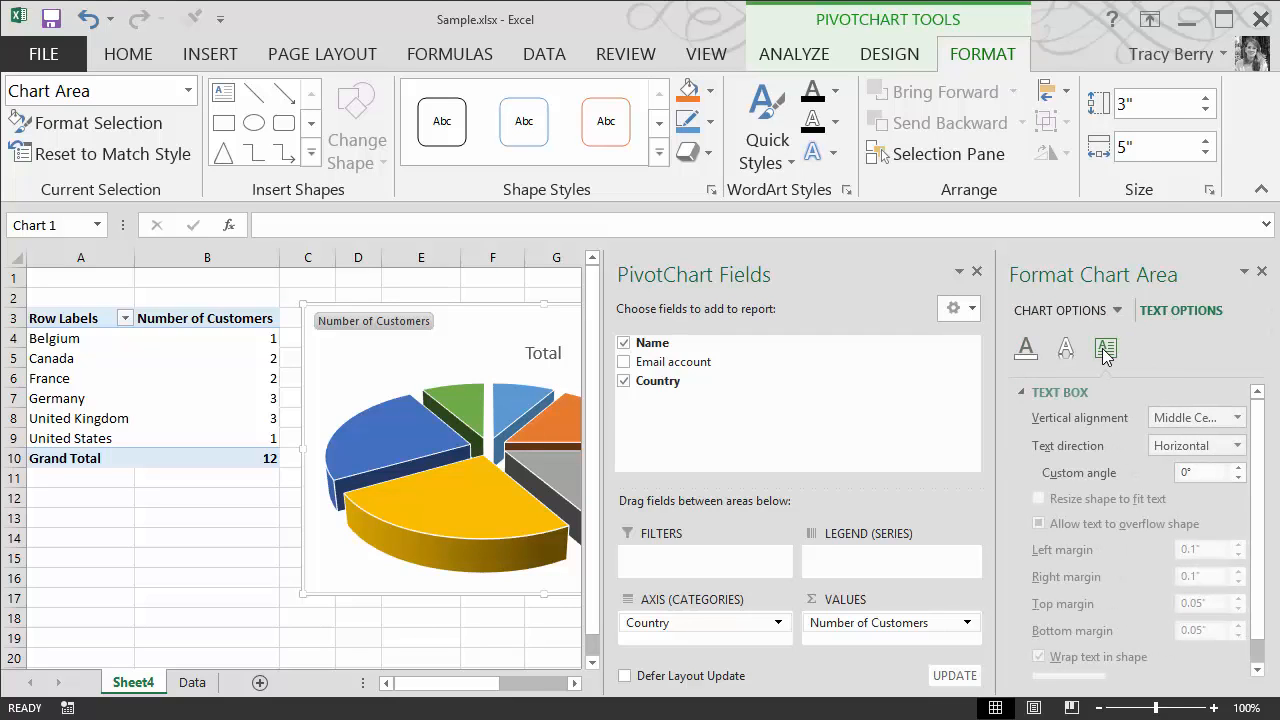
{"action": "left_click", "coordinate": [1025, 348]}
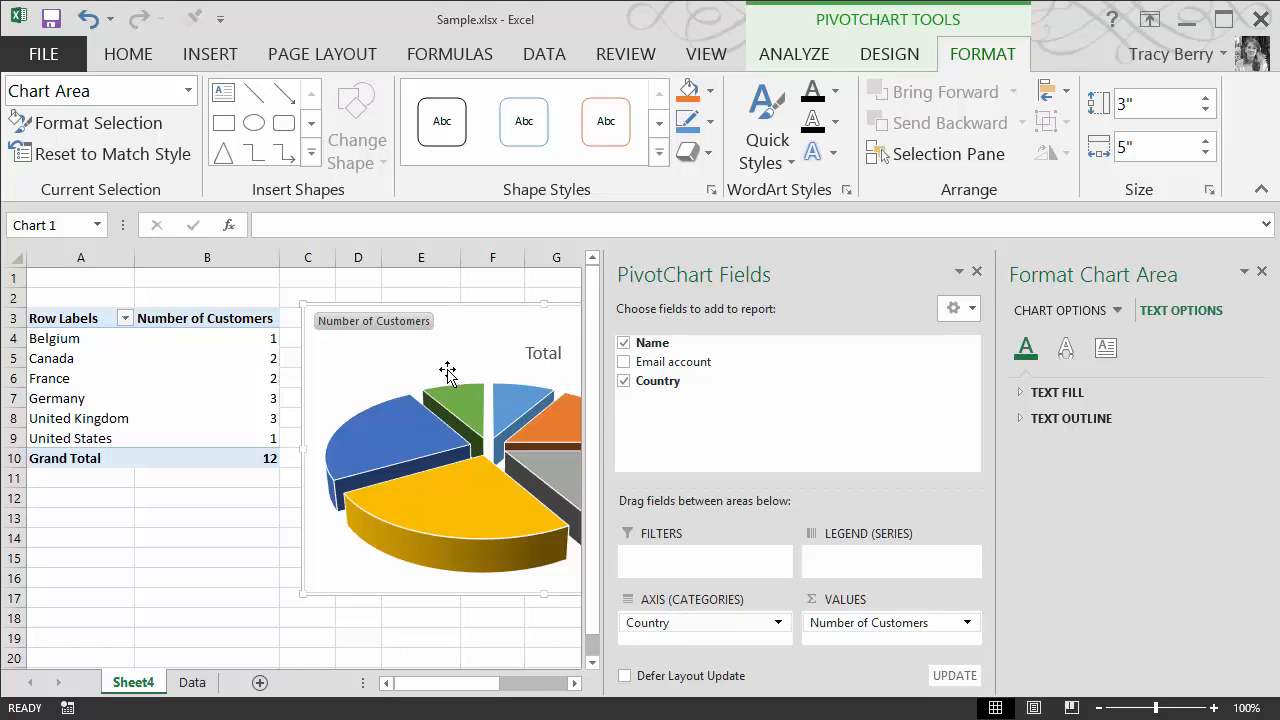
Change the email account in row 6 of the Data sheet to Gmail
{"action": "left_click", "coordinate": [212, 370]}
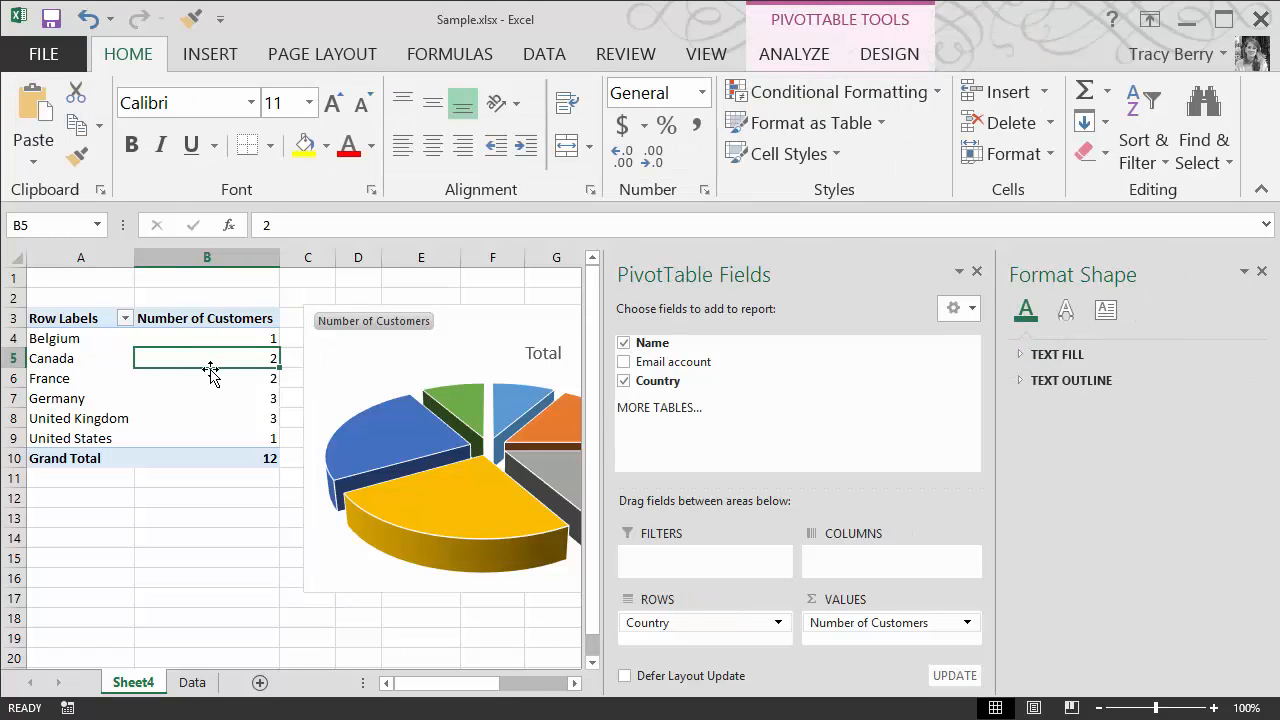
{"action": "left_click", "coordinate": [193, 683]}
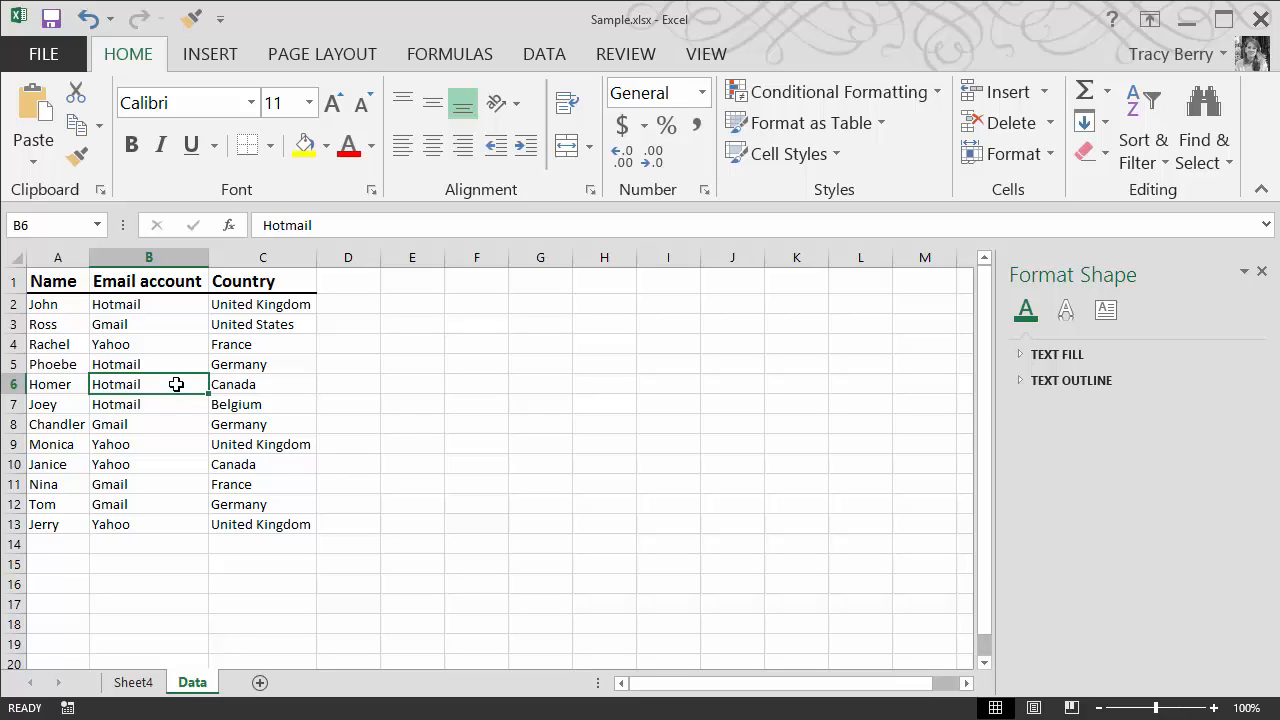
{"action": "type", "text": "G"}
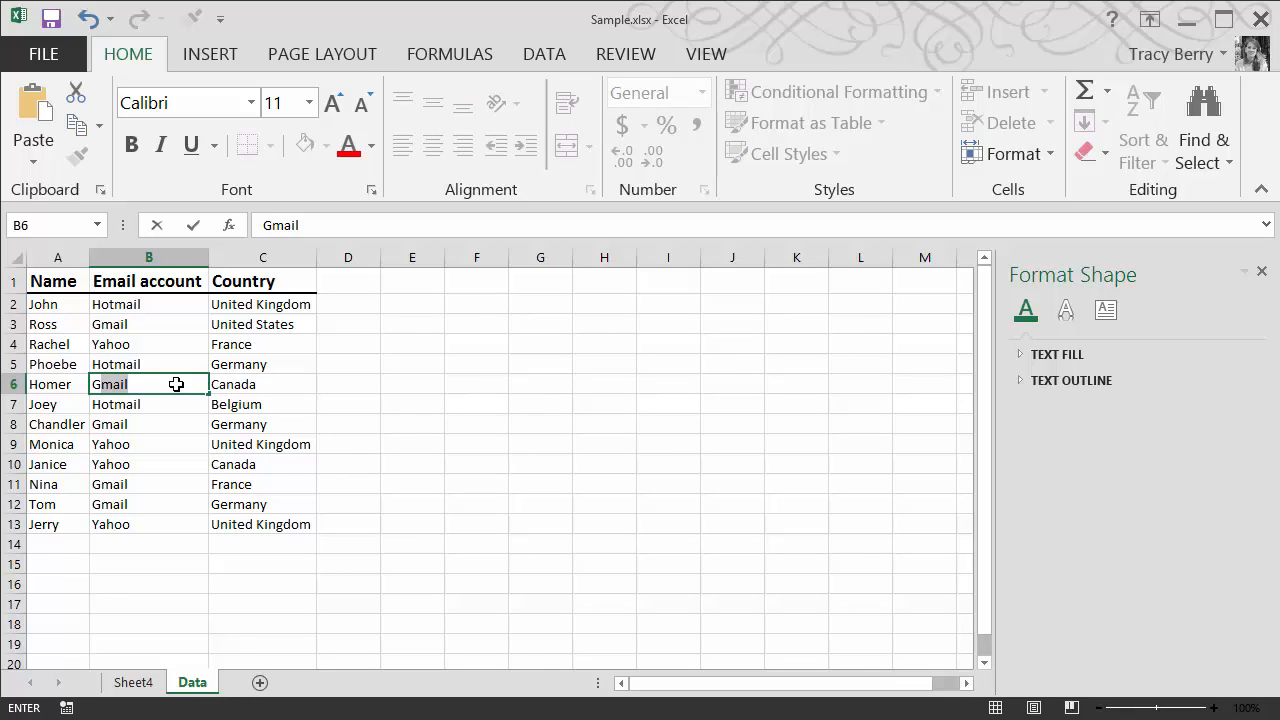
{"action": "left_click", "coordinate": [164, 560]}
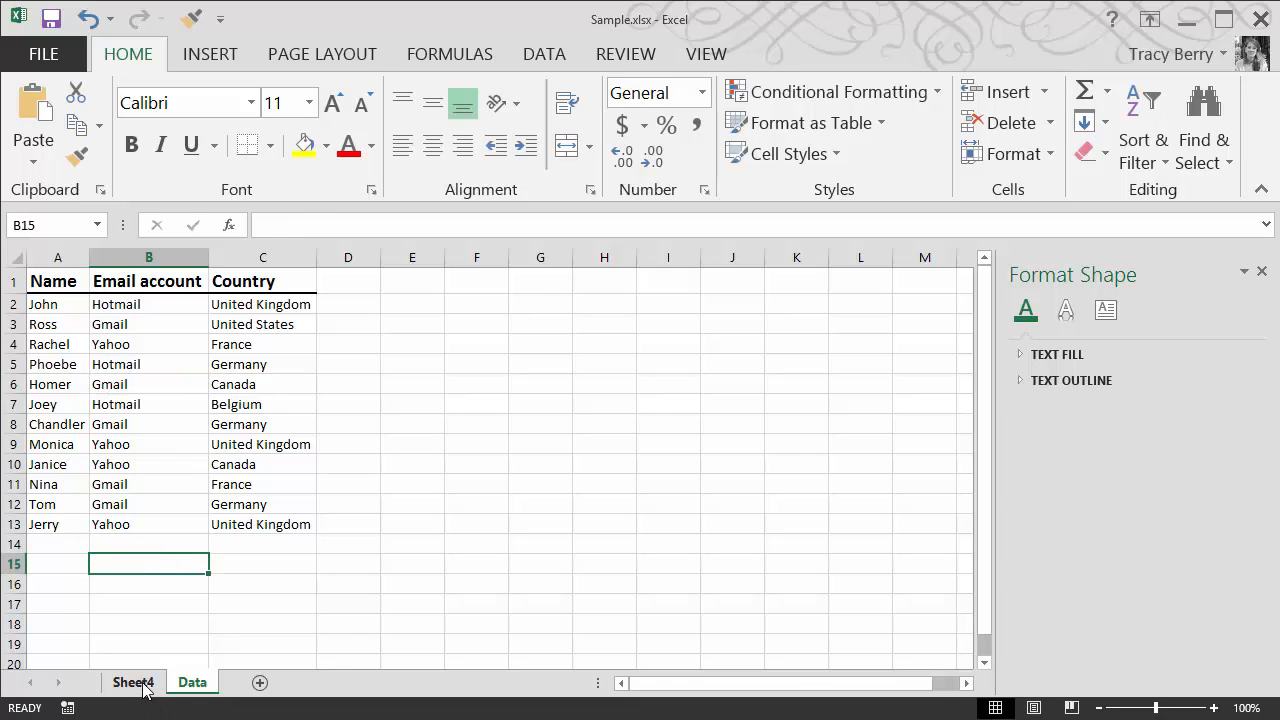
Change the country in row 6 of the Data sheet to Germany
{"action": "left_click", "coordinate": [133, 682]}
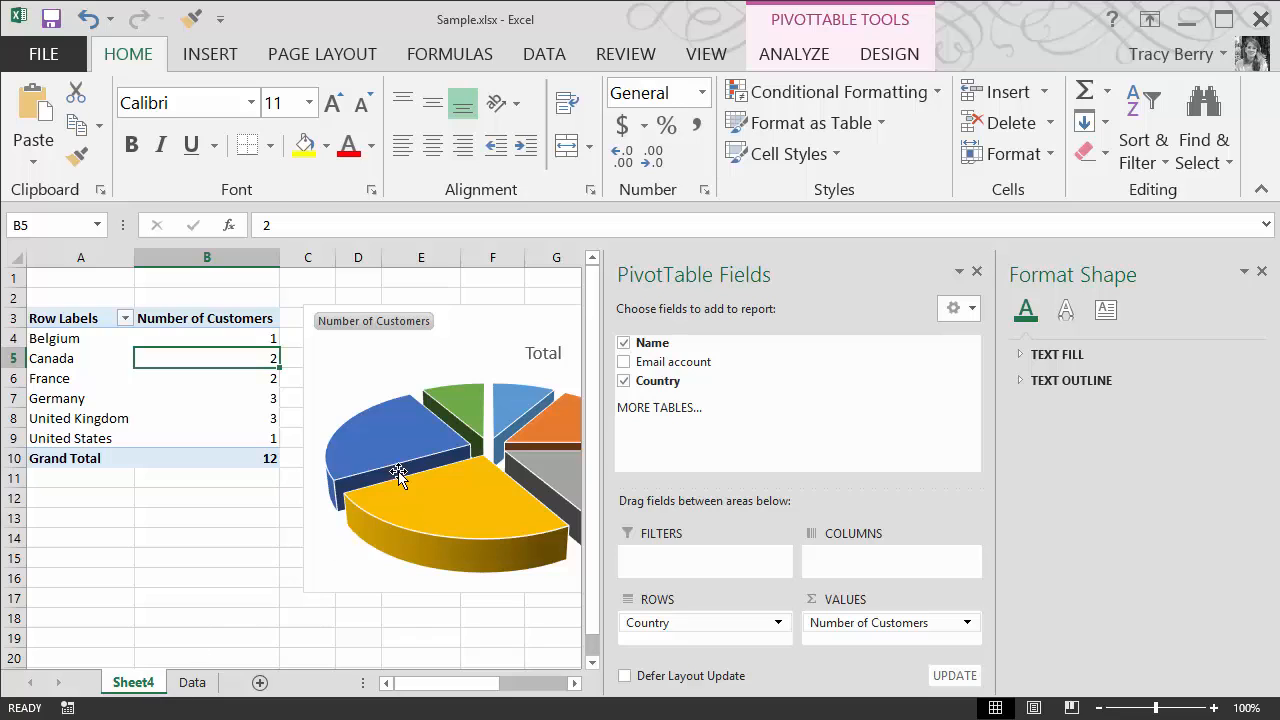
{"action": "mouse_move", "coordinate": [398, 500]}
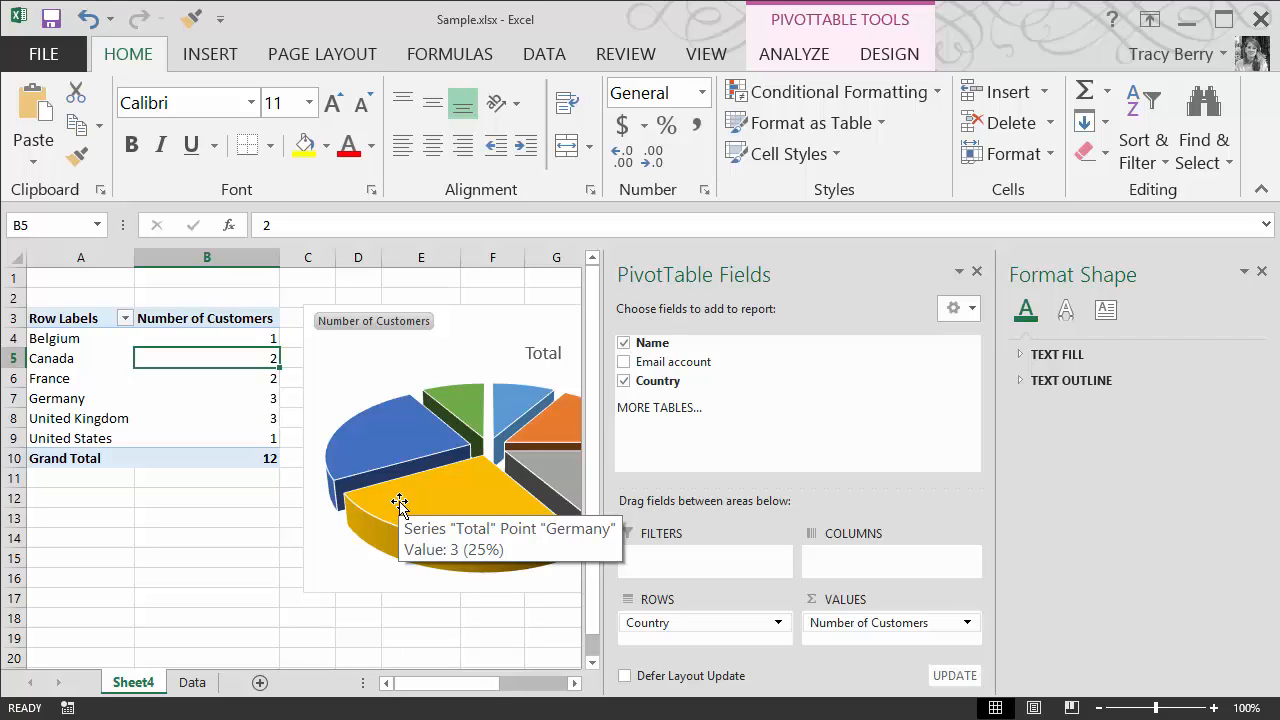
{"action": "left_click", "coordinate": [195, 683]}
{"action": "left_click", "coordinate": [244, 406]}
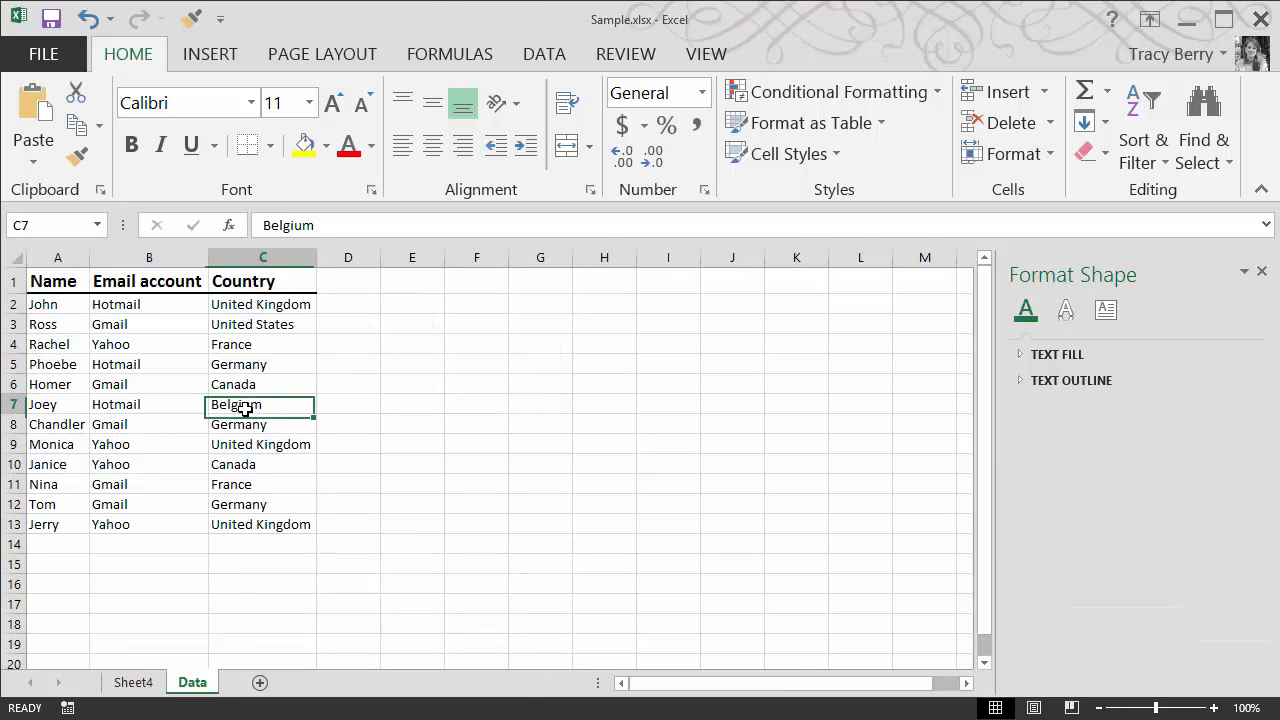
{"action": "left_click", "coordinate": [262, 388]}
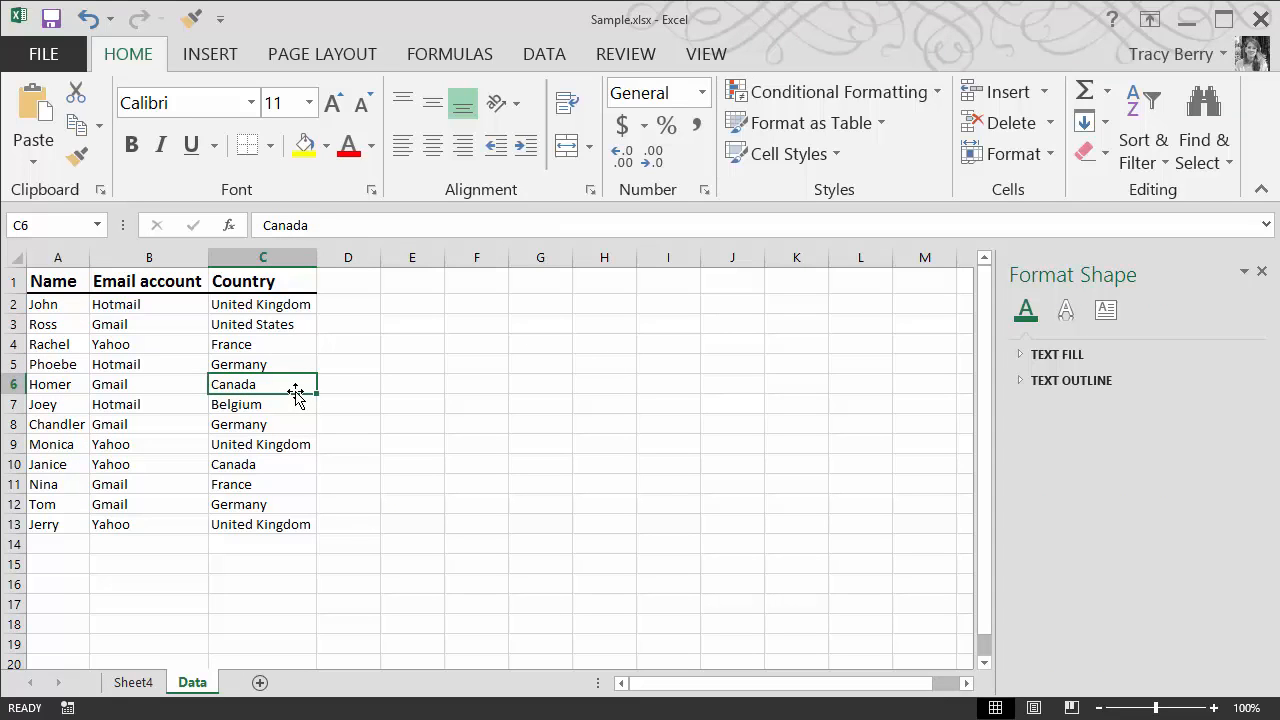
{"action": "type", "text": "Germany"}
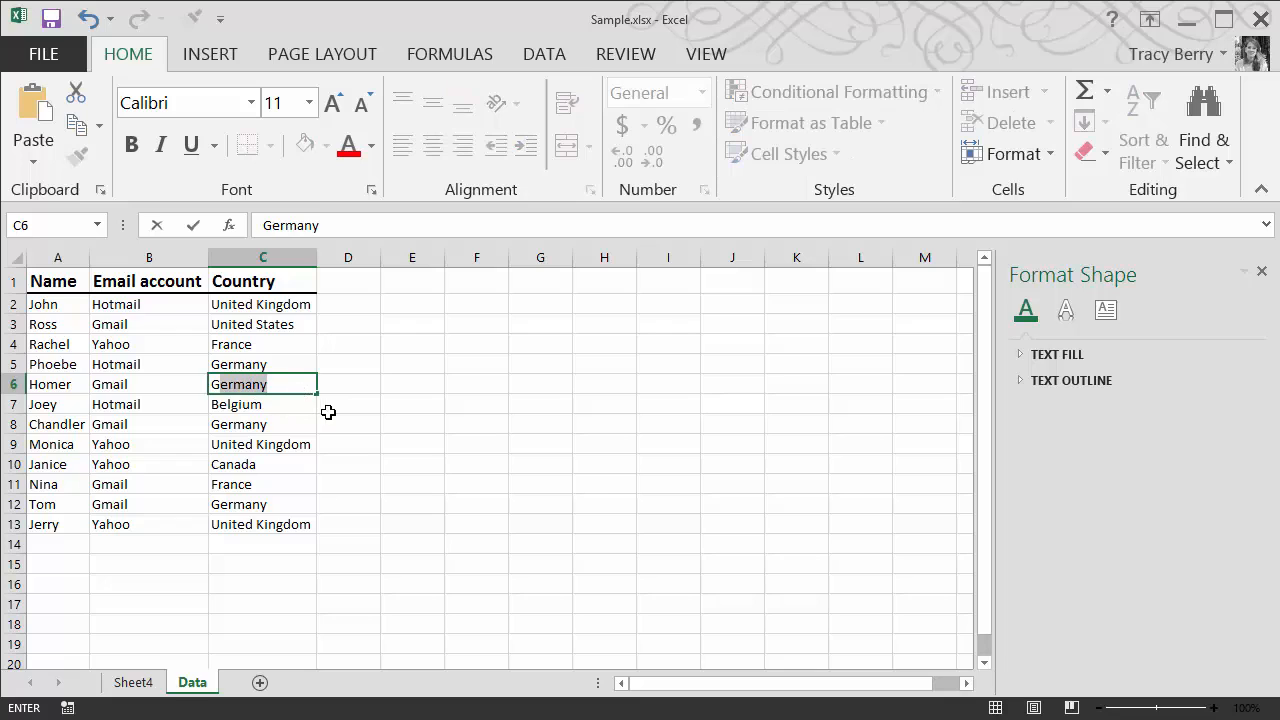
{"action": "left_click", "coordinate": [330, 416]}
{"action": "left_click", "coordinate": [268, 390]}
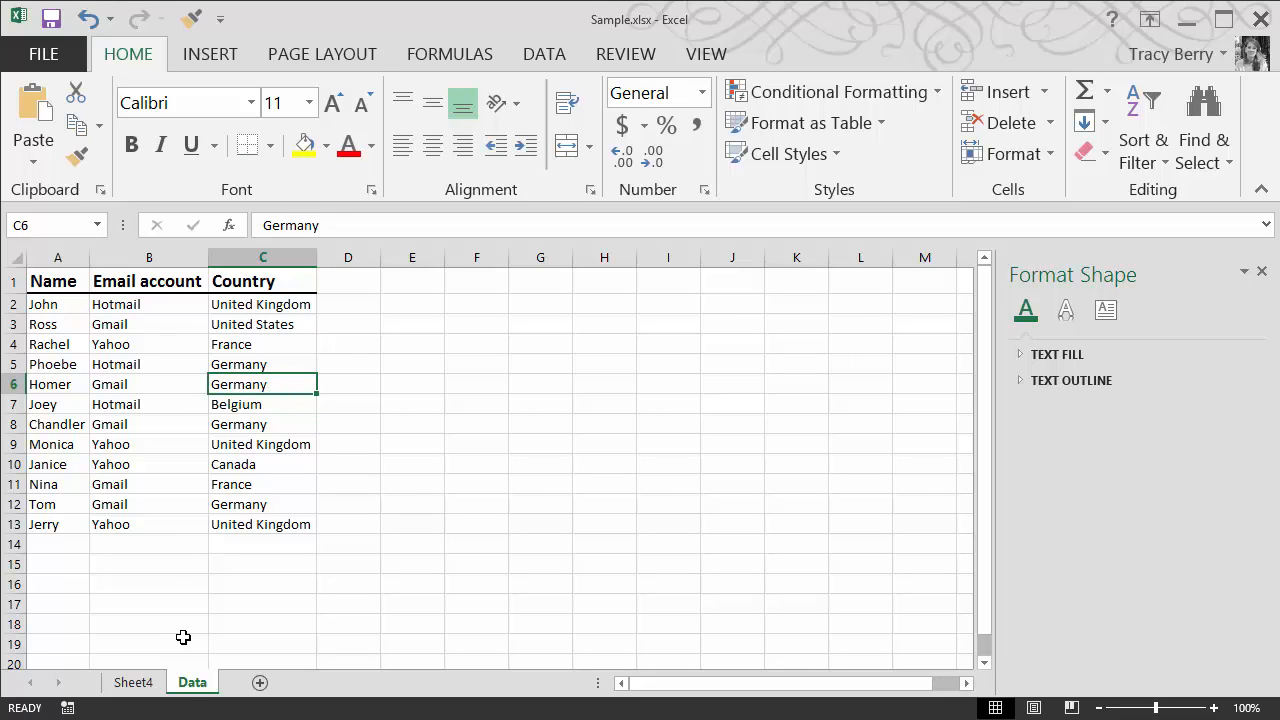
Refresh the PivotTable on Sheet4 so it picks up the edited source data
{"action": "left_click", "coordinate": [133, 682]}
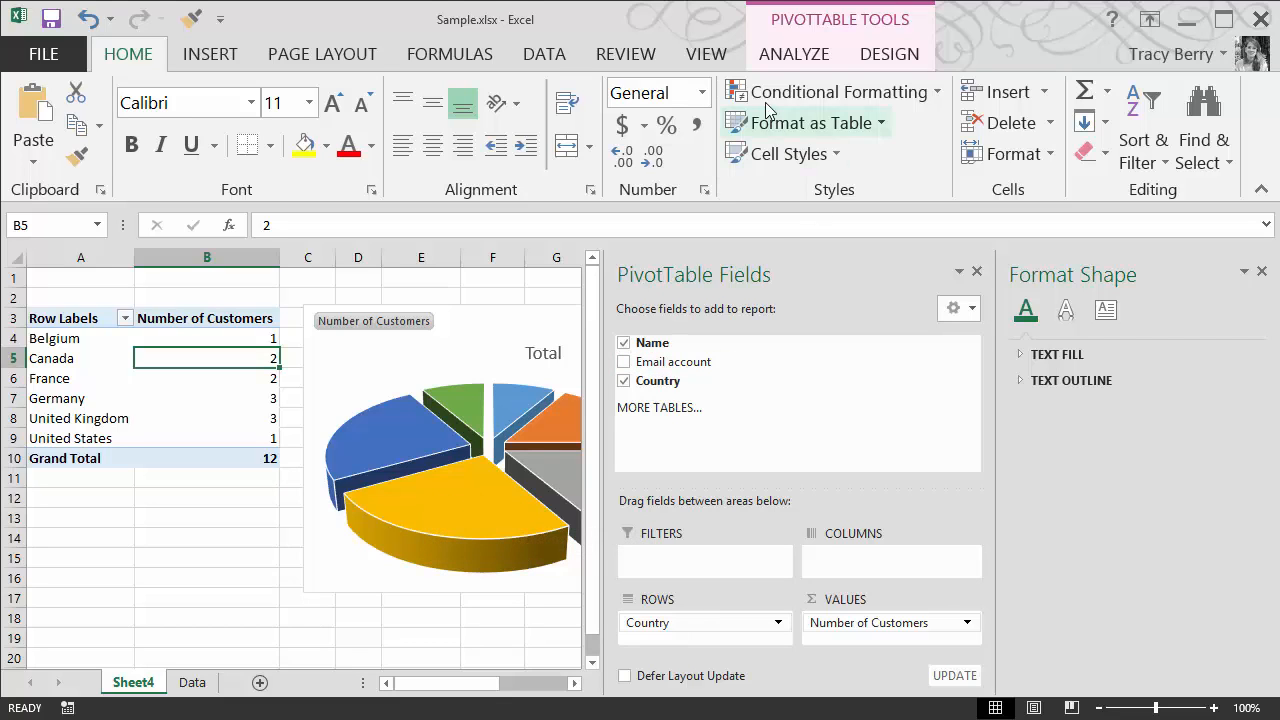
{"action": "left_click", "coordinate": [808, 56]}
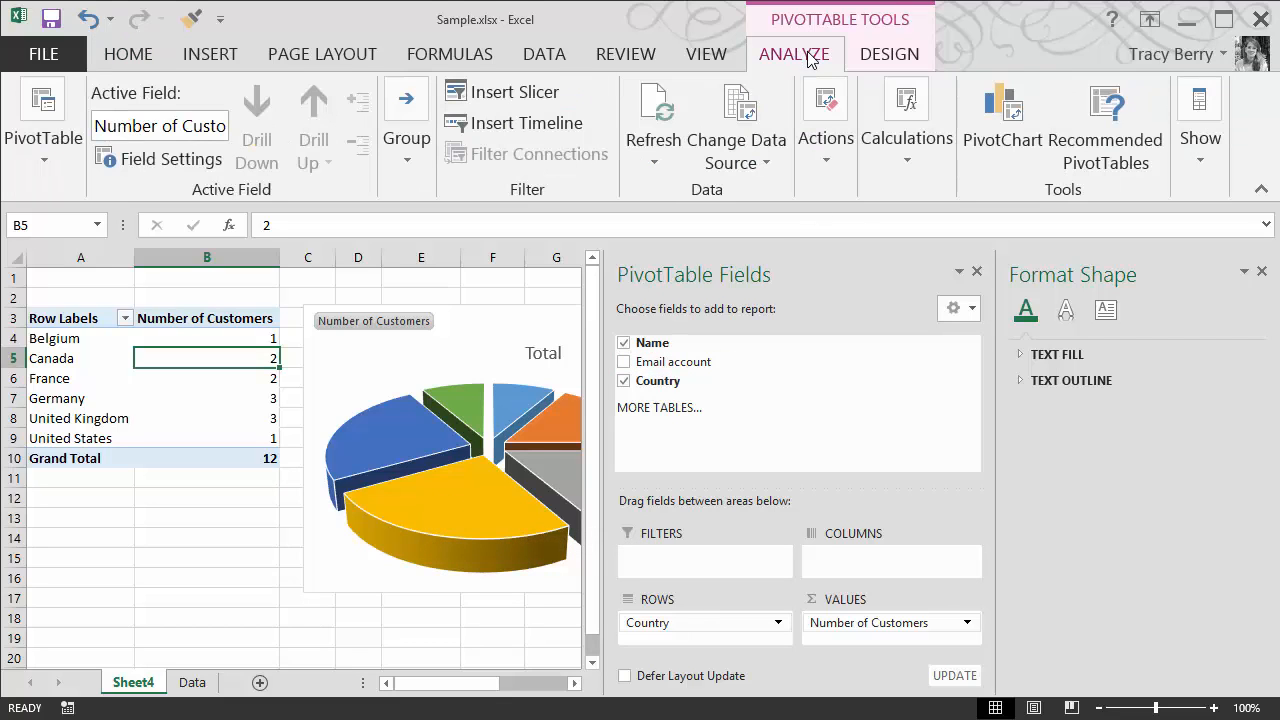
{"action": "left_click", "coordinate": [654, 158]}
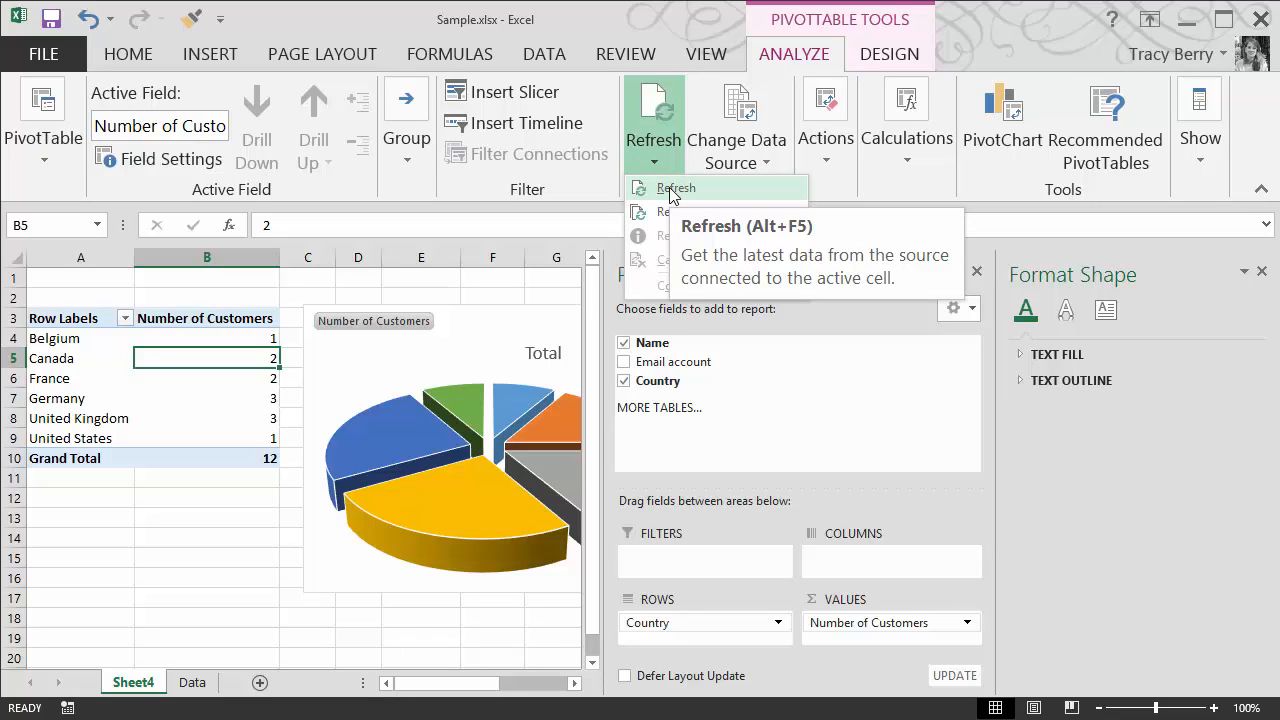
{"action": "left_click", "coordinate": [672, 189]}
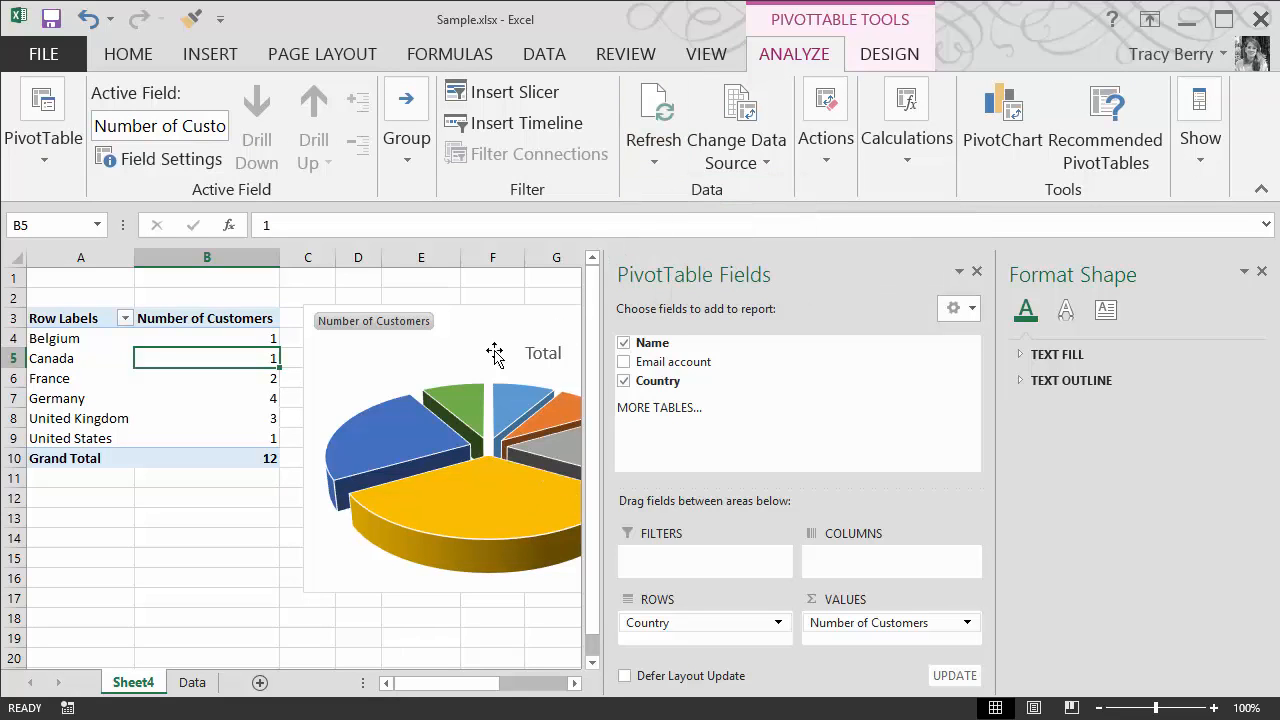
{"action": "mouse_move", "coordinate": [221, 401]}
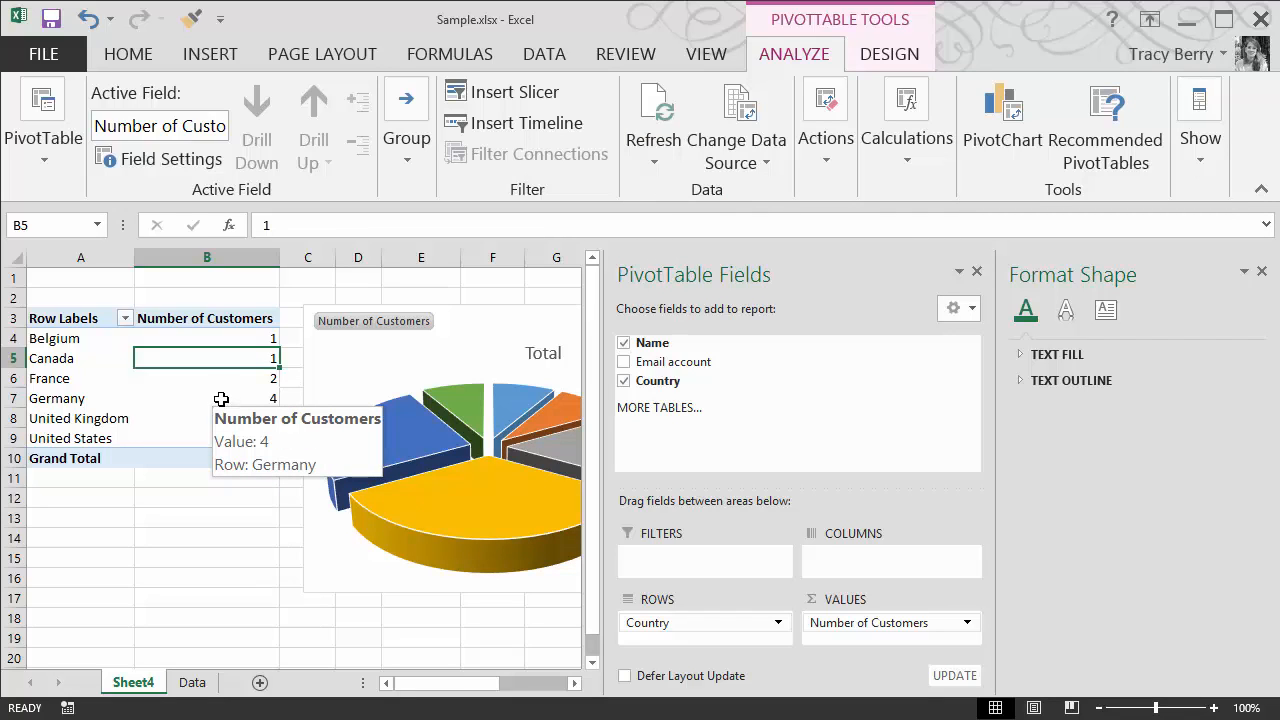
{"action": "mouse_move", "coordinate": [464, 502]}
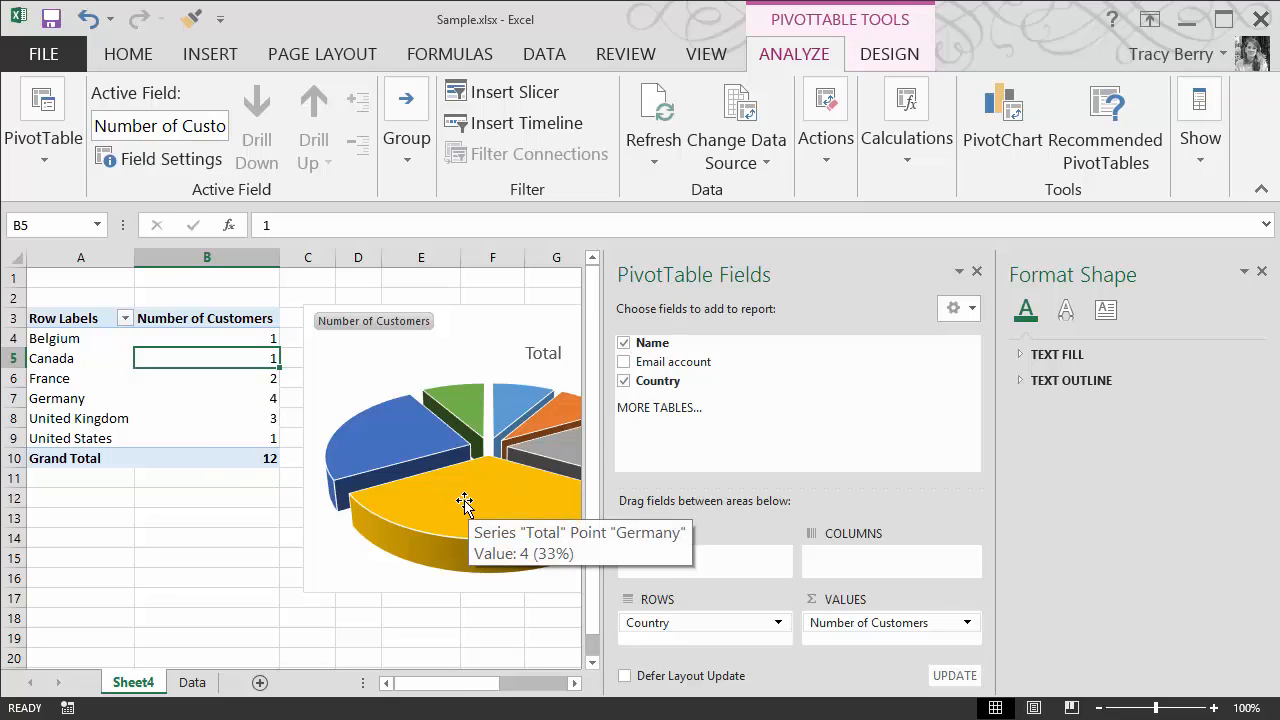